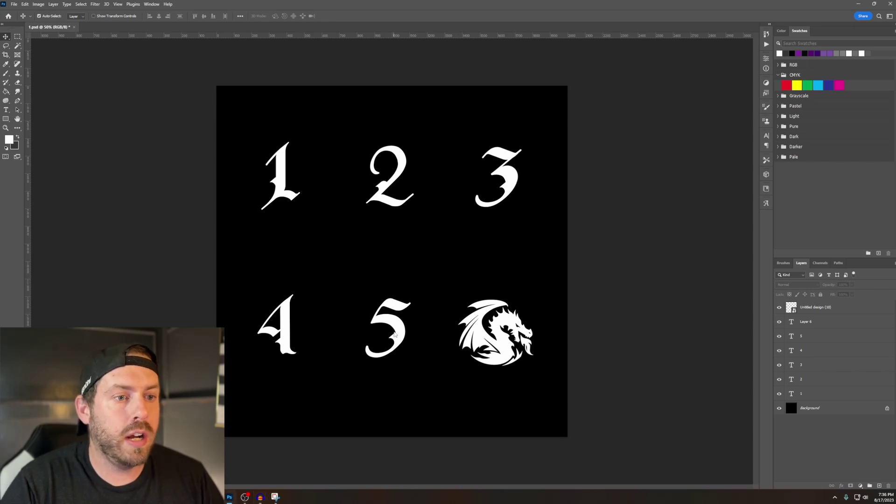
Step: Save the 1.psd document containing the numbers 1 to 5 and the dragon graphic
click(284, 339)
click(285, 201)
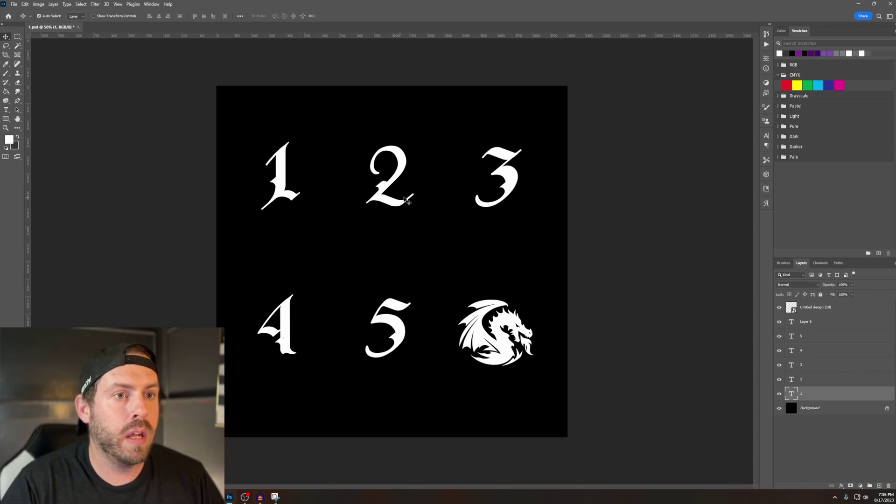
click(14, 4)
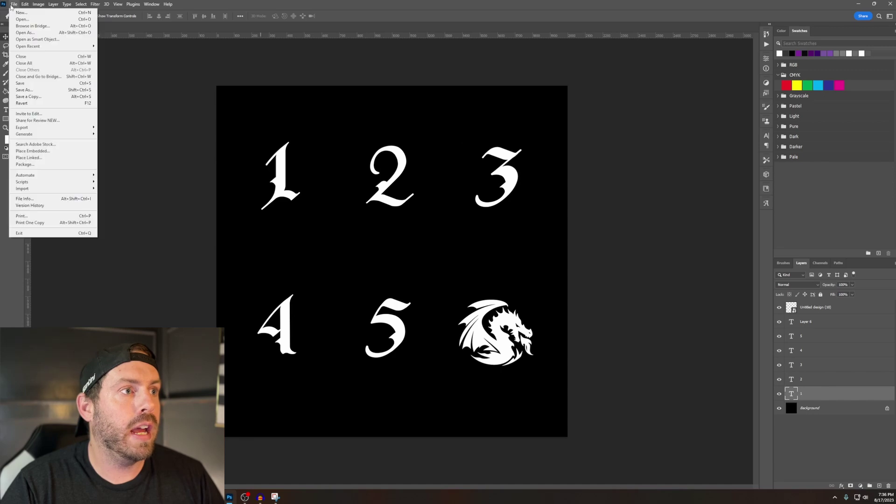
click(56, 84)
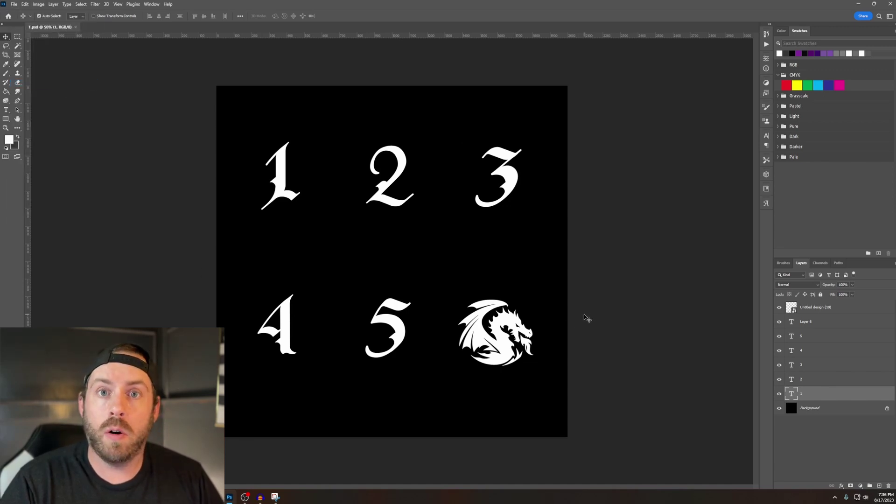
Step: Switch to Blender and add a cube mesh at the centre of the empty scene
key(alt+Tab)
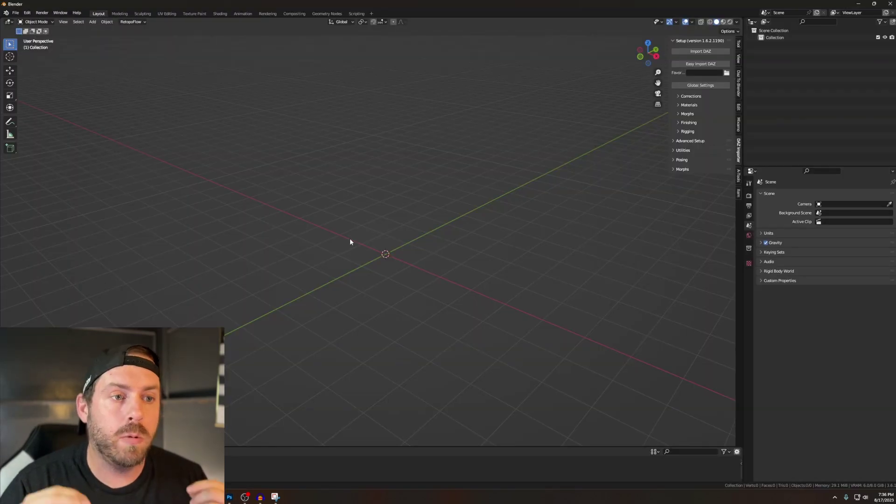
click(92, 22)
mouse_move(116, 30)
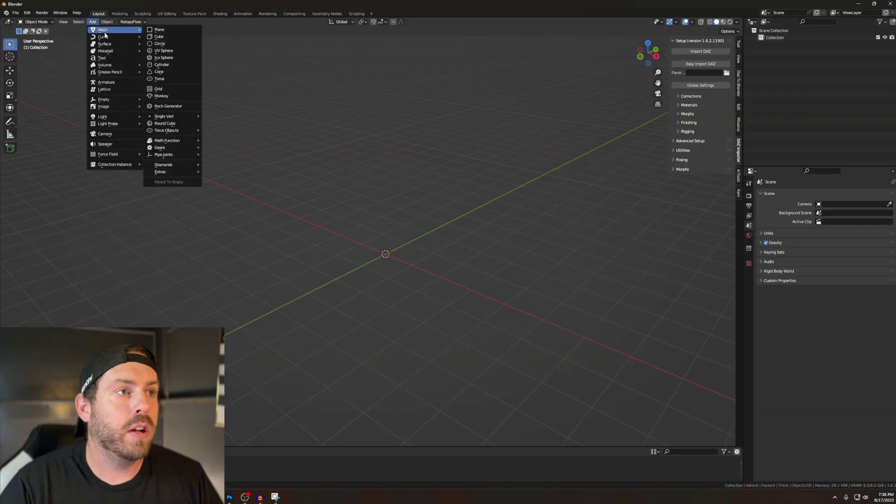
click(177, 37)
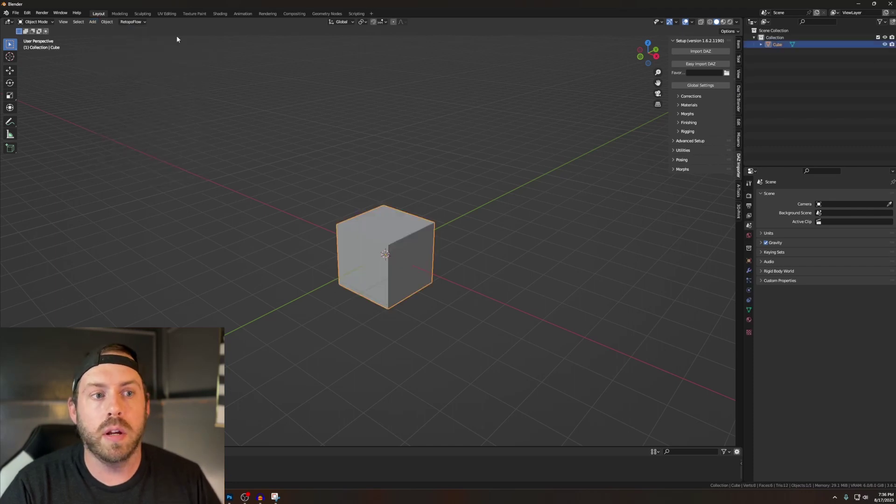
scroll(392, 263, up, 4)
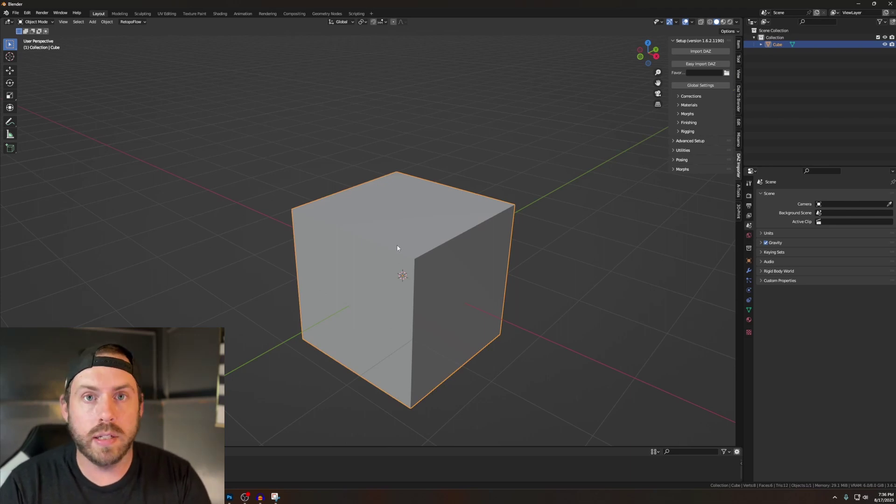
Step: Delete the cube and search the add-ons in the preferences for "extra"
key(Delete)
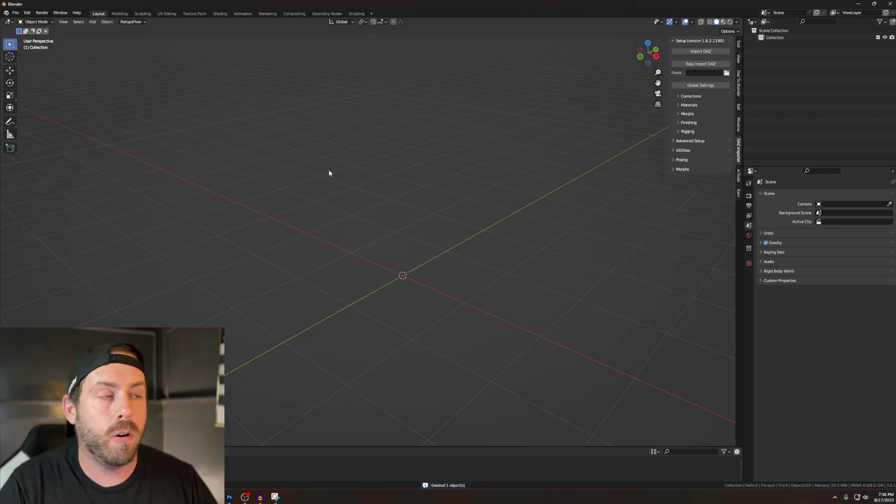
click(106, 22)
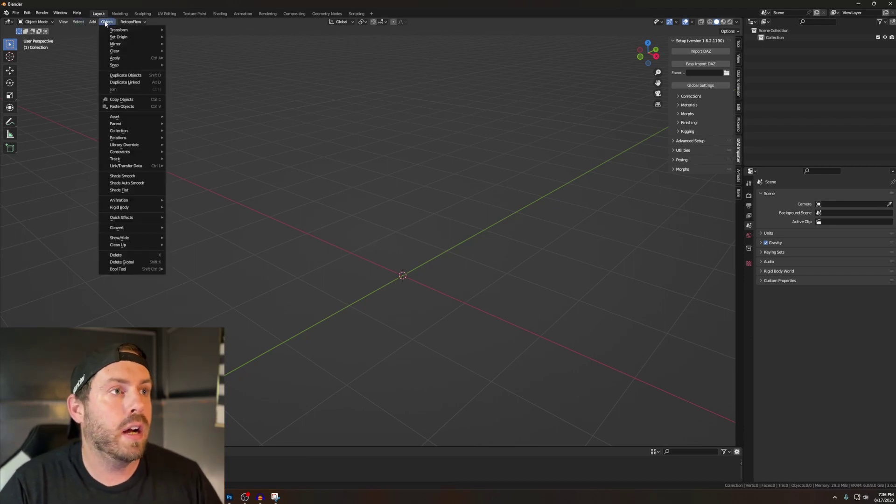
click(27, 13)
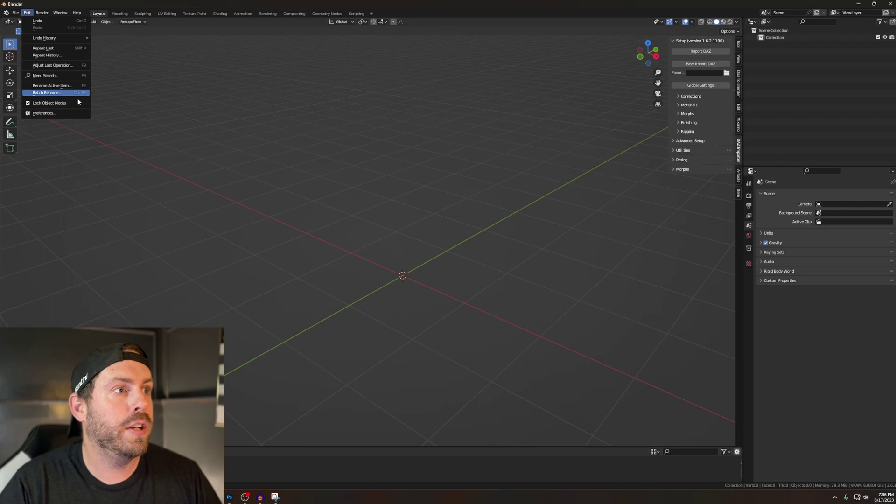
click(82, 113)
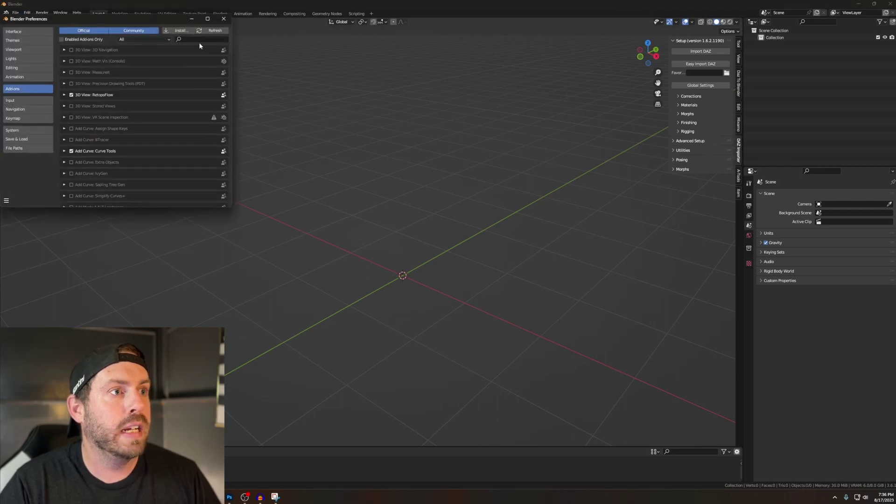
text(extra)
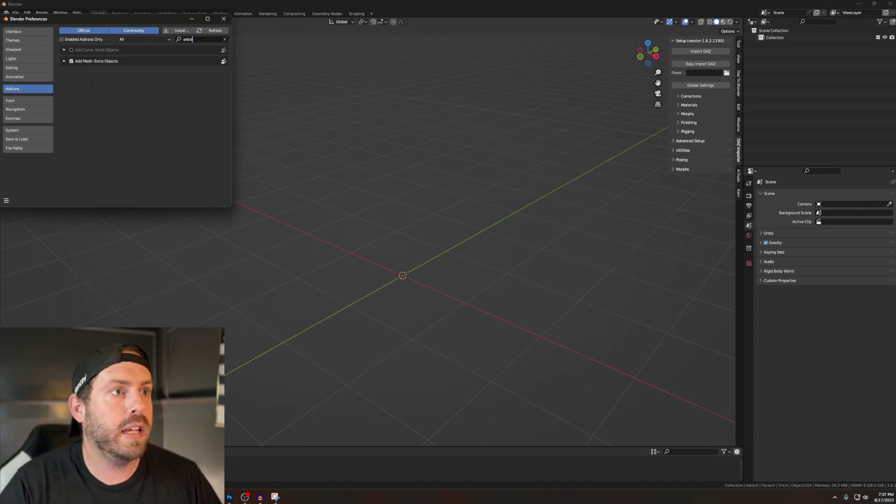
click(224, 20)
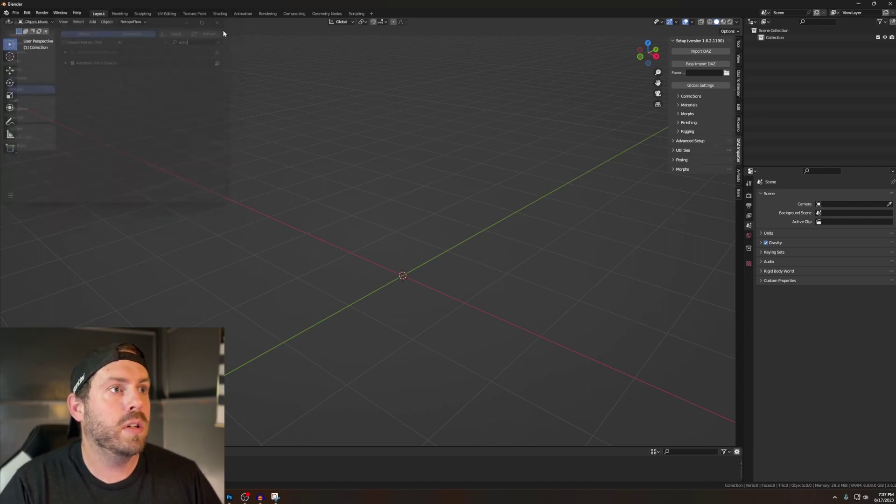
Step: Add a Regular Solid math-function mesh to the scene
click(92, 22)
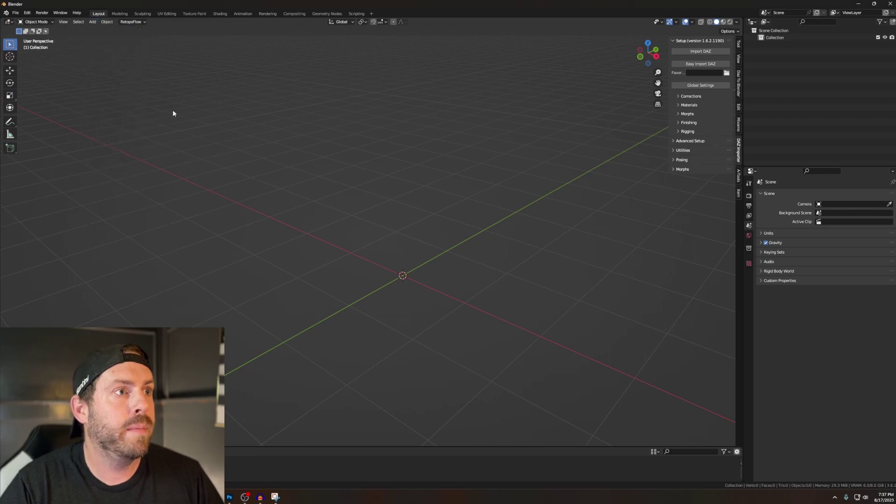
click(92, 22)
mouse_move(104, 35)
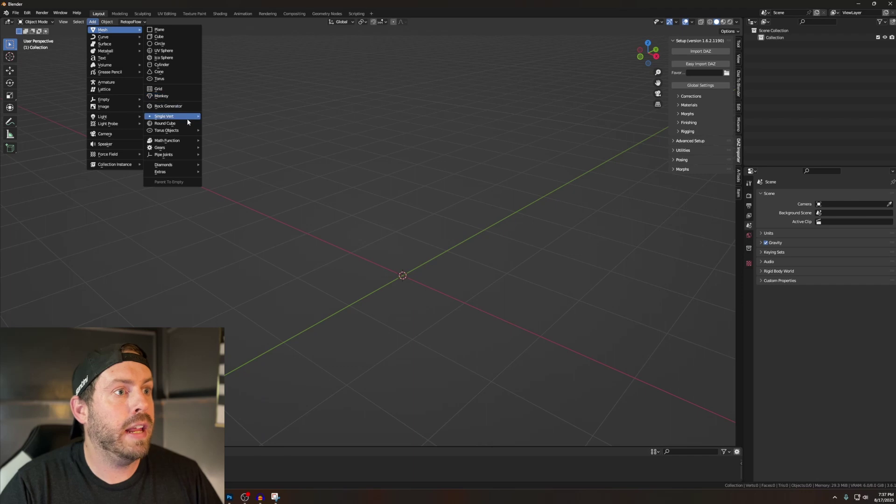
mouse_move(186, 142)
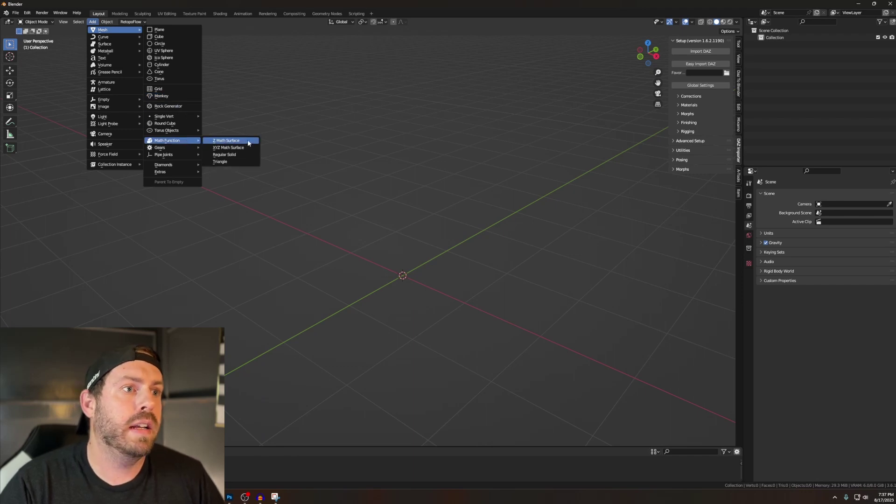
click(251, 156)
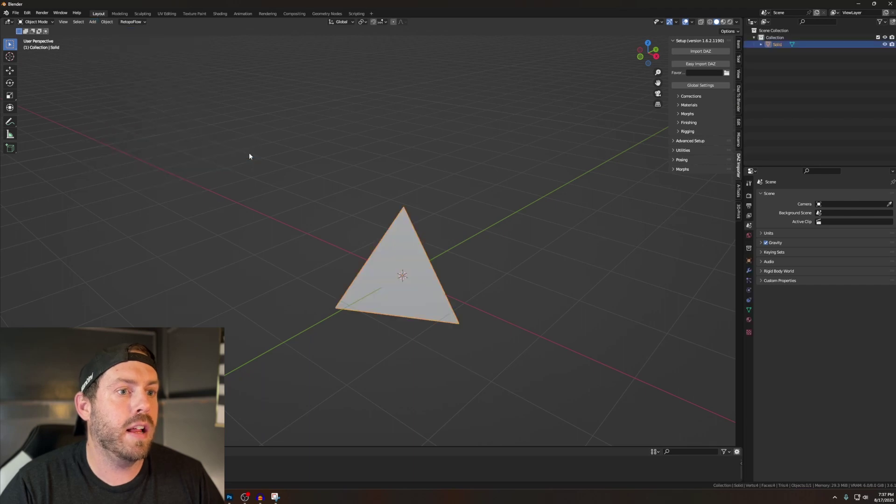
Step: Try Hexahedron, Octahedron, Dodecahedron and Icosahedron in turn as the regular solid's source shape
click(27, 441)
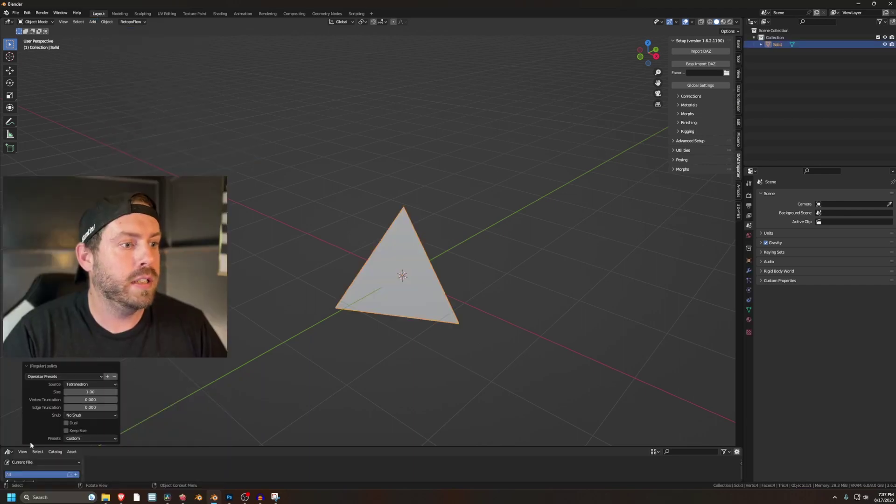
click(90, 384)
click(96, 403)
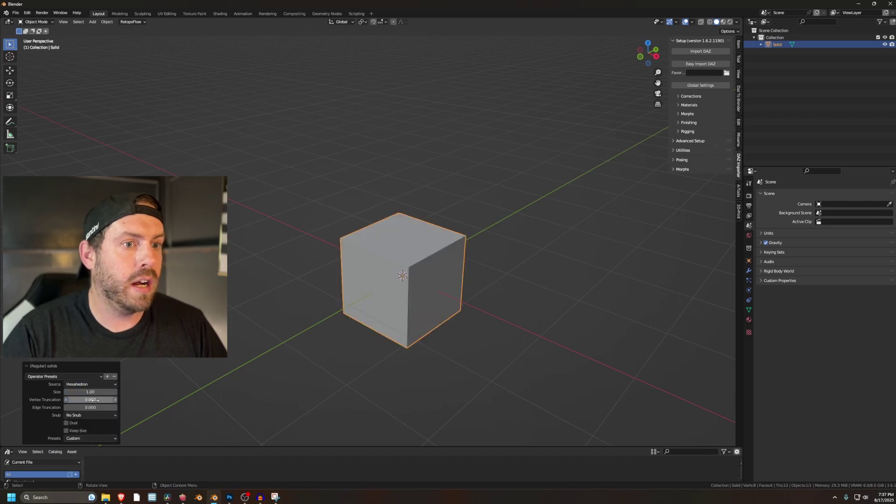
click(100, 384)
click(96, 409)
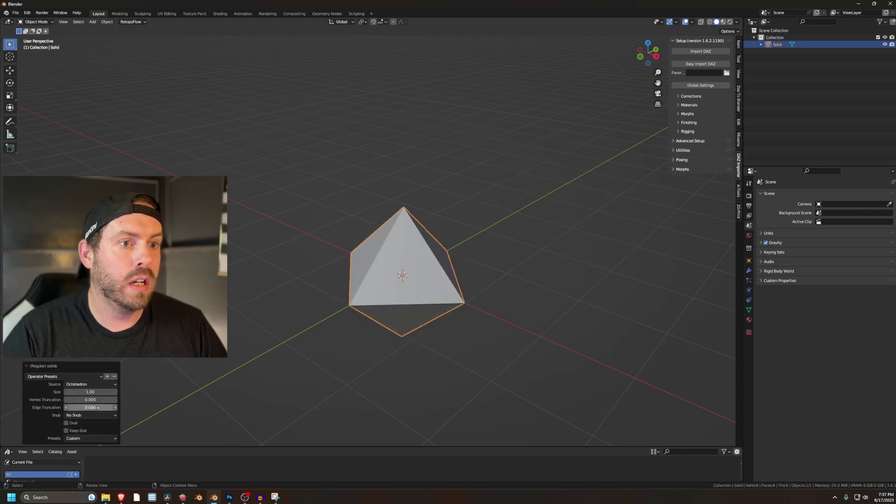
click(107, 385)
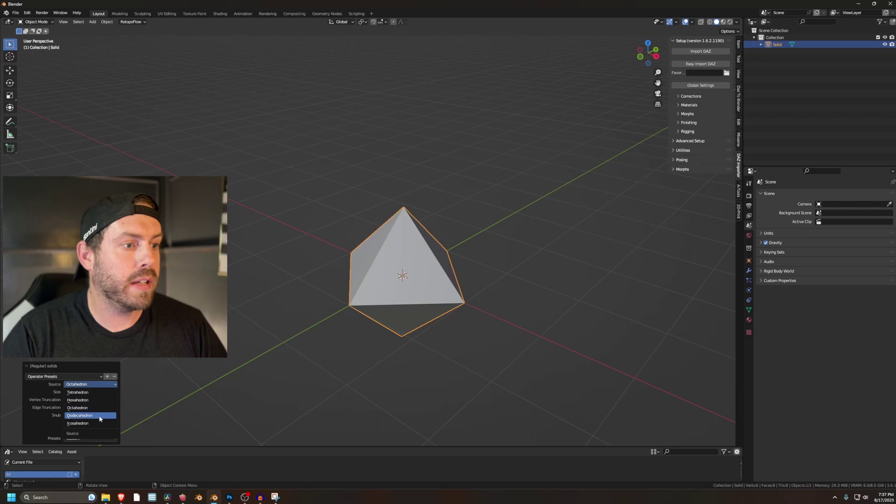
click(100, 414)
click(107, 385)
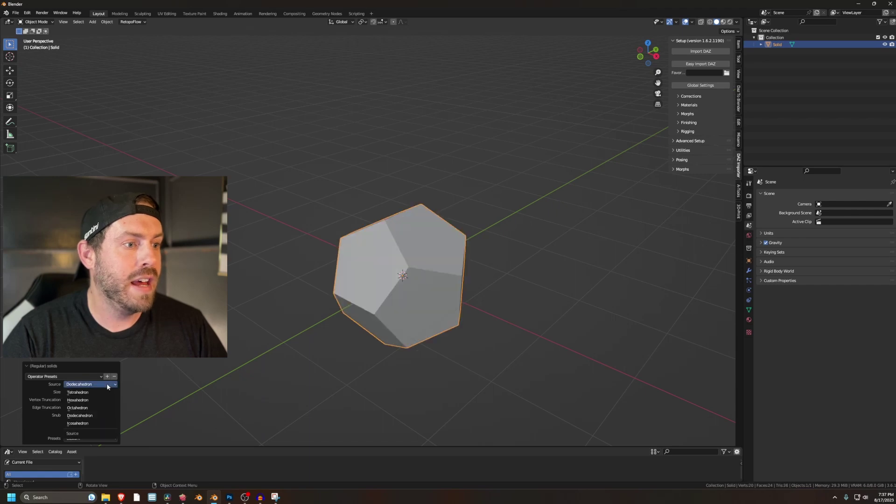
click(95, 422)
middle_drag(261, 382, 354, 373)
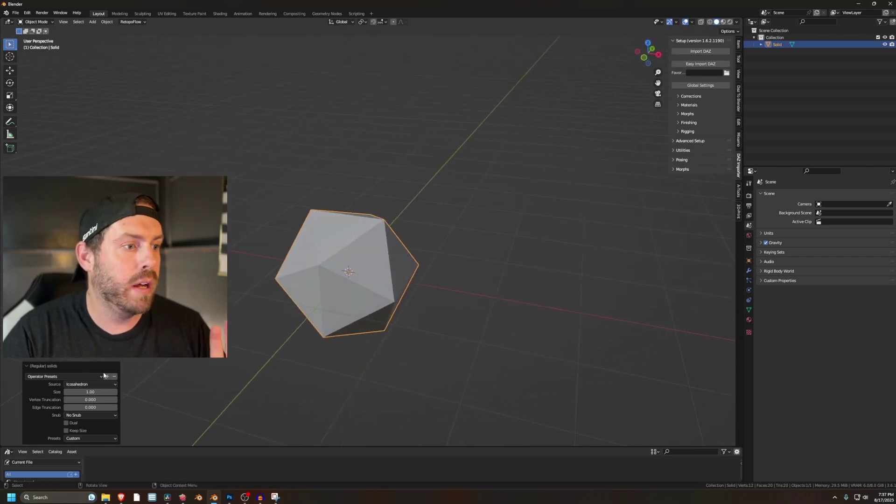
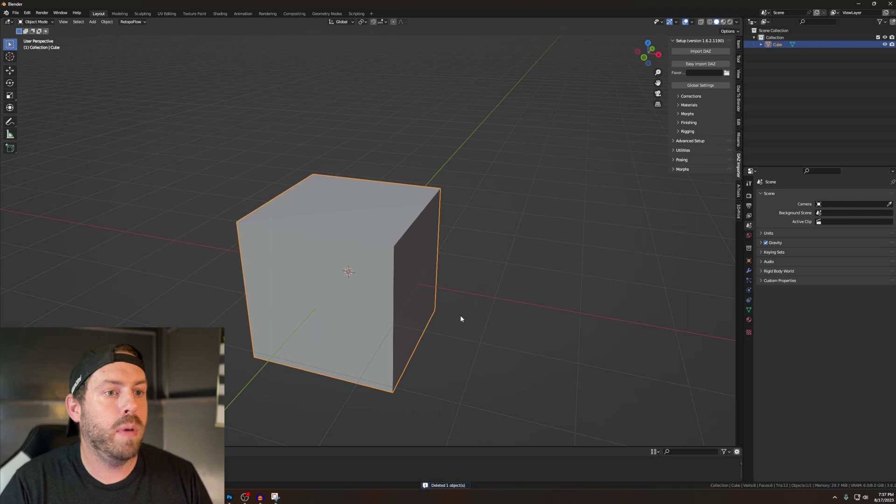
Step: Add a Multiresolution modifier to the cube
middle_drag(460, 319, 480, 324)
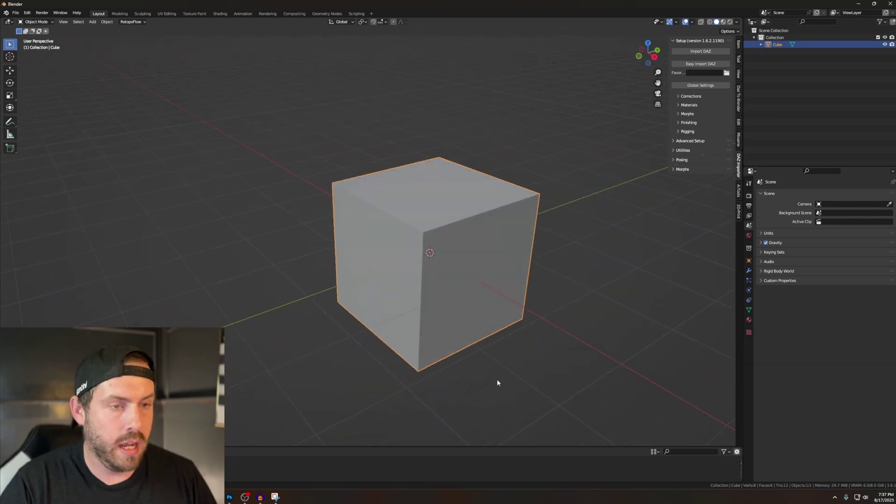
middle_drag(497, 383, 480, 320)
scroll(455, 326, up, 3)
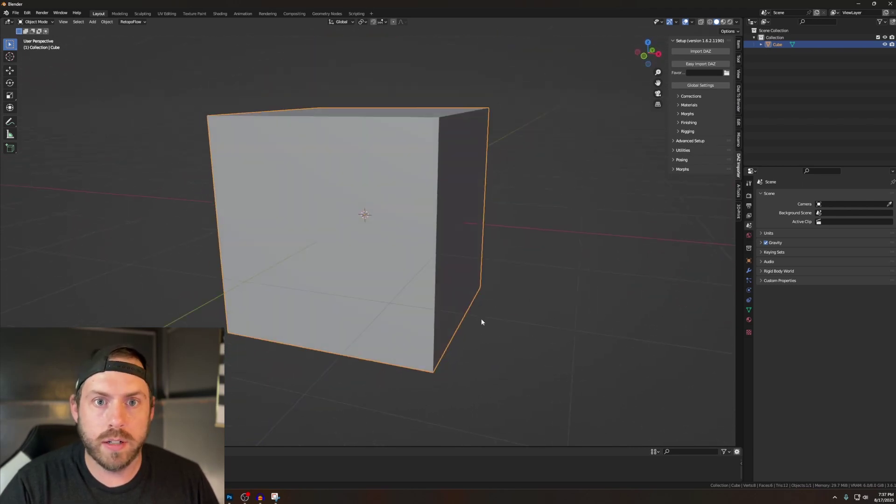
click(749, 271)
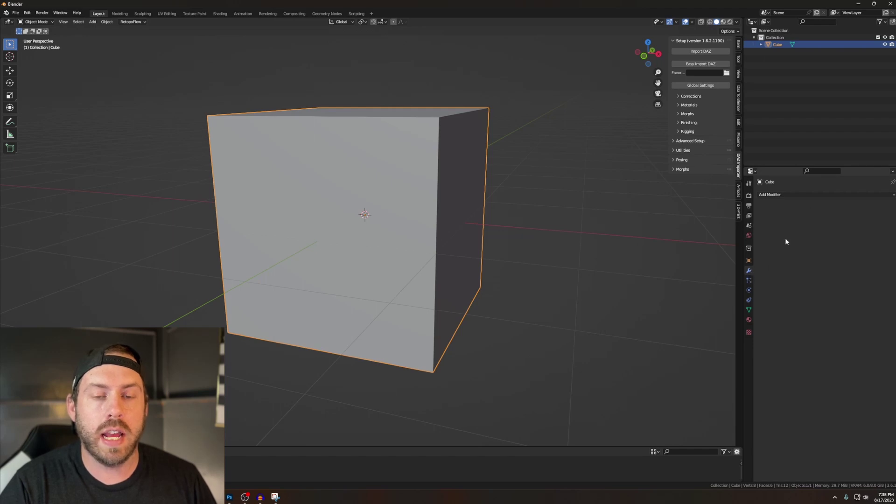
click(783, 196)
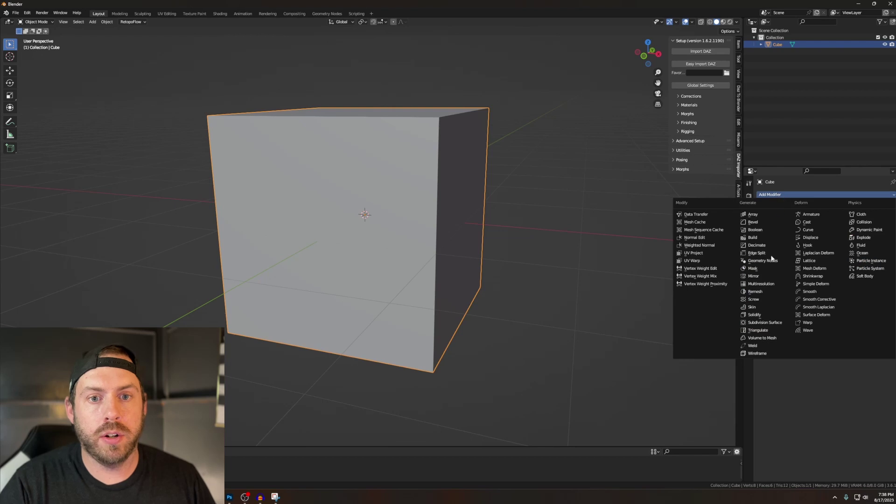
click(766, 283)
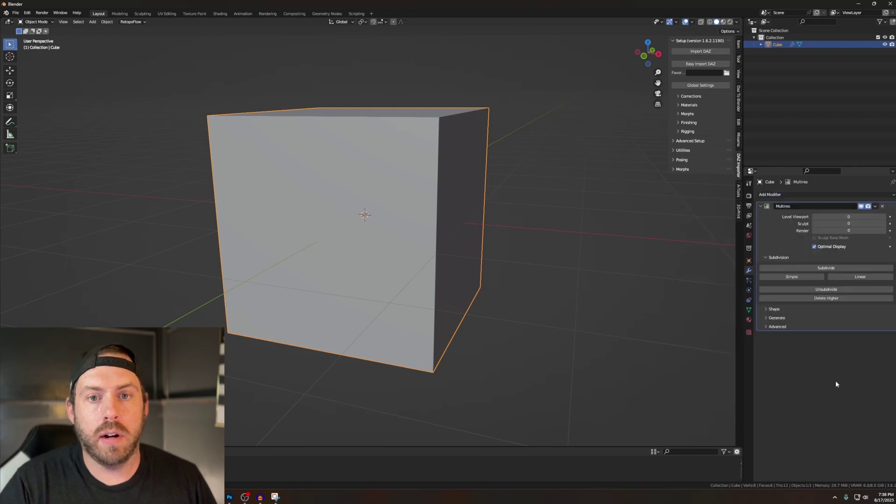
Step: Examine the cube from several angles with X-ray and wireframe display, and return to solid shading without X-ray
middle_drag(540, 307, 578, 251)
click(702, 21)
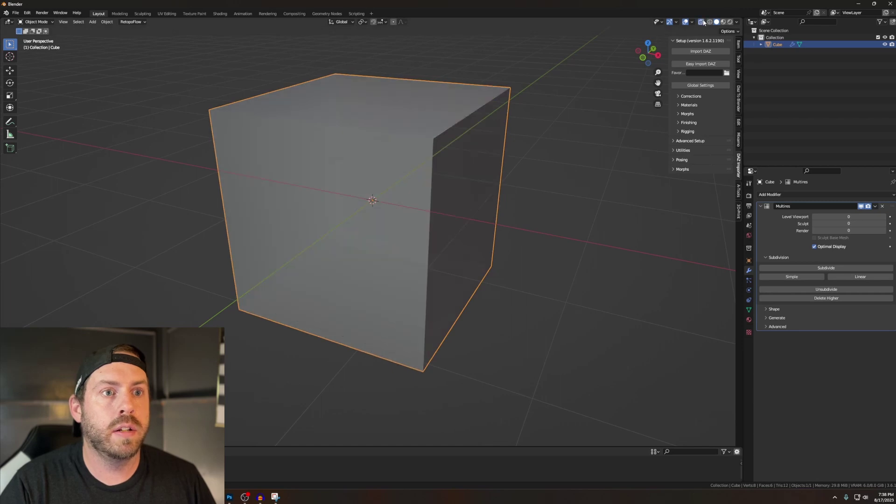
middle_drag(539, 301, 548, 292)
click(710, 22)
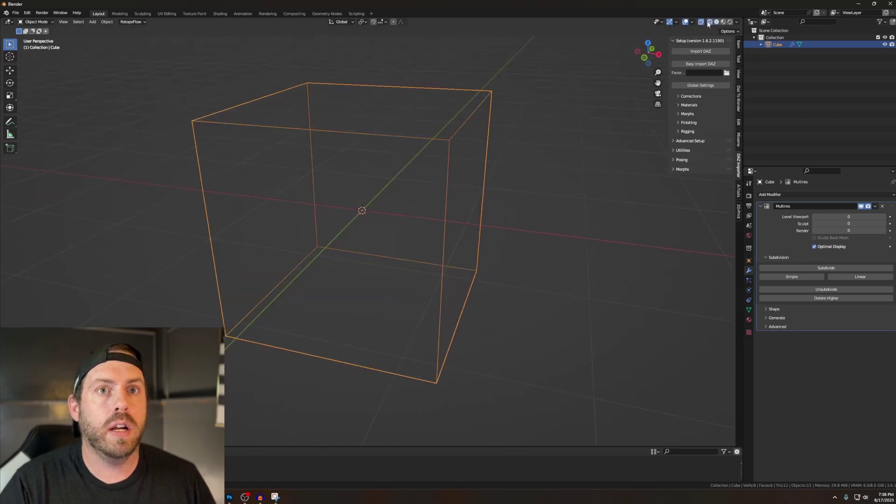
middle_drag(645, 251, 508, 297)
middle_drag(431, 231, 474, 350)
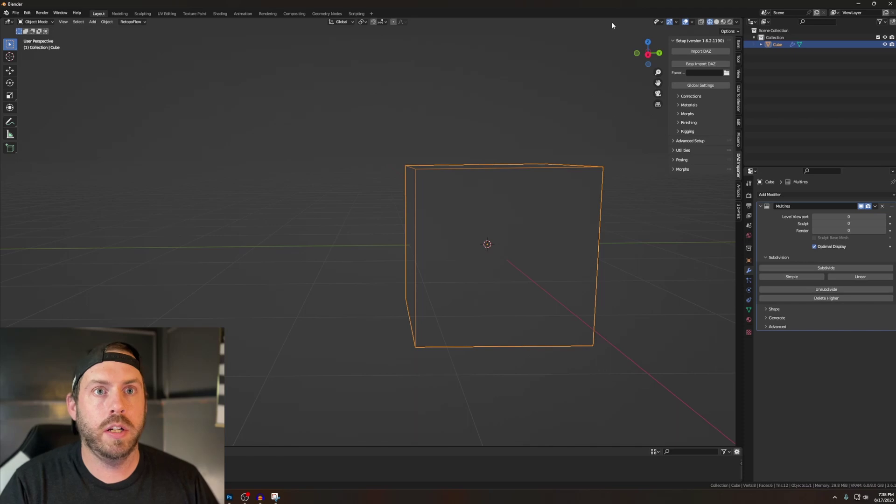
click(717, 22)
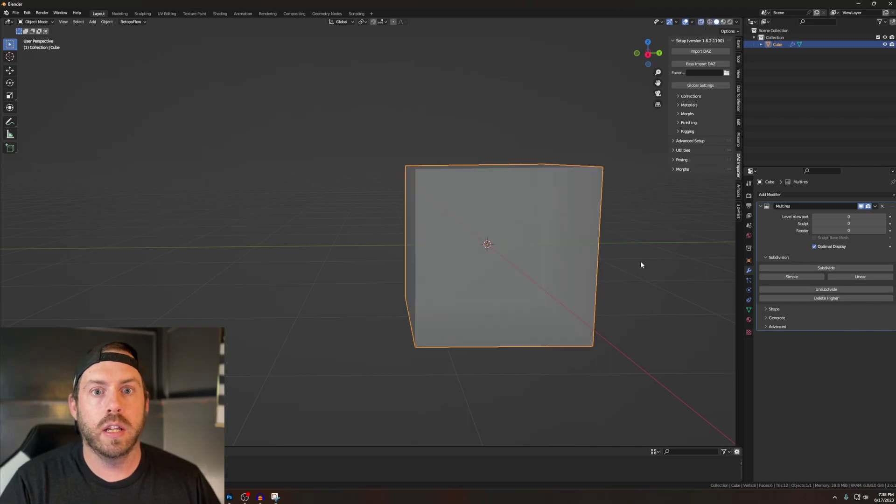
middle_drag(641, 265, 586, 324)
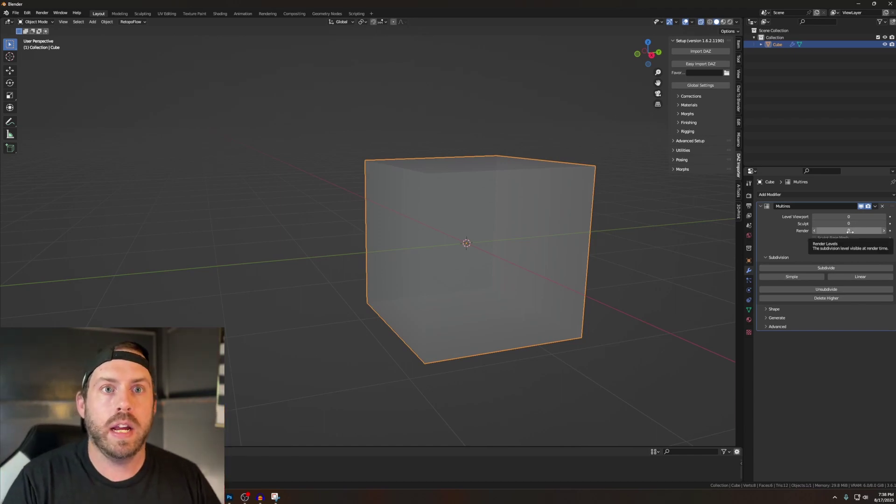
click(700, 23)
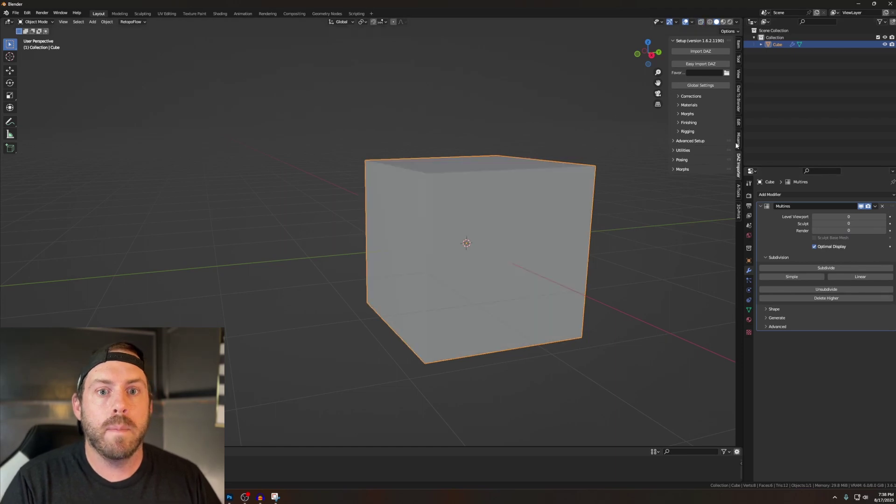
Step: Try one level of smooth subdivision in the cube's Multiresolution modifier, and undo it
click(829, 268)
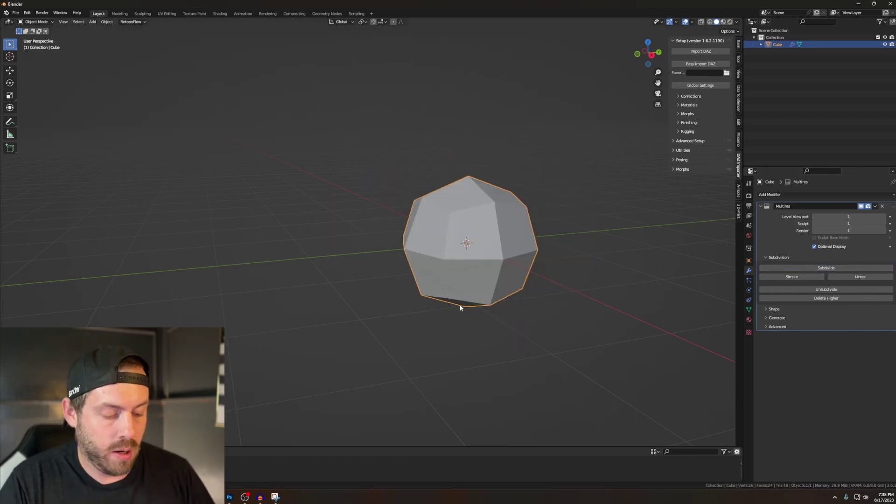
key(ctrl+z)
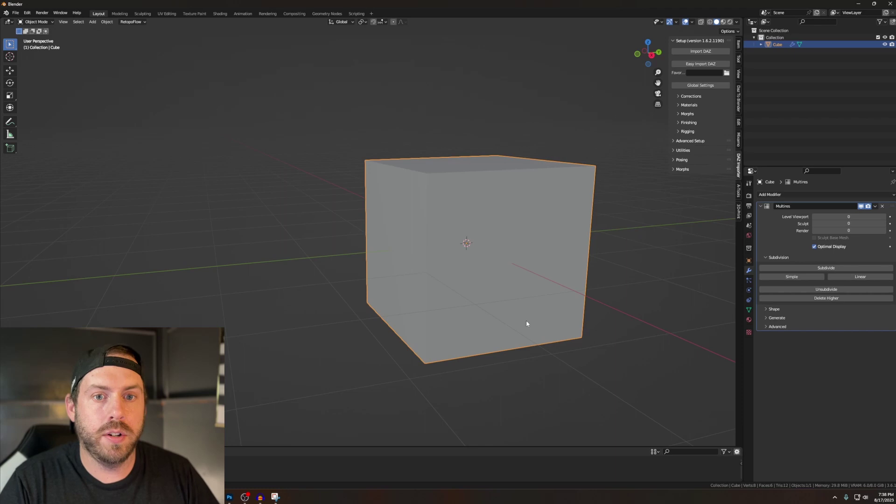
Step: Subdivide the cube up to level 9 in the Multiresolution modifier using Simple subdivision
click(788, 278)
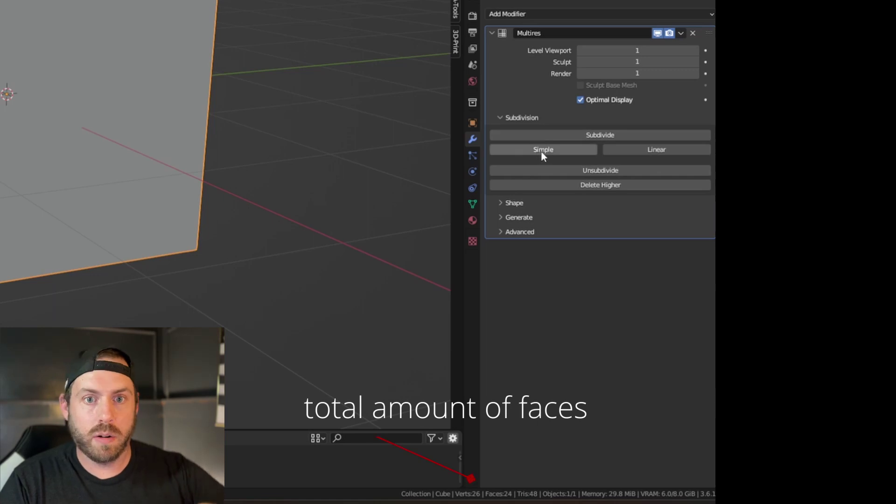
click(540, 154)
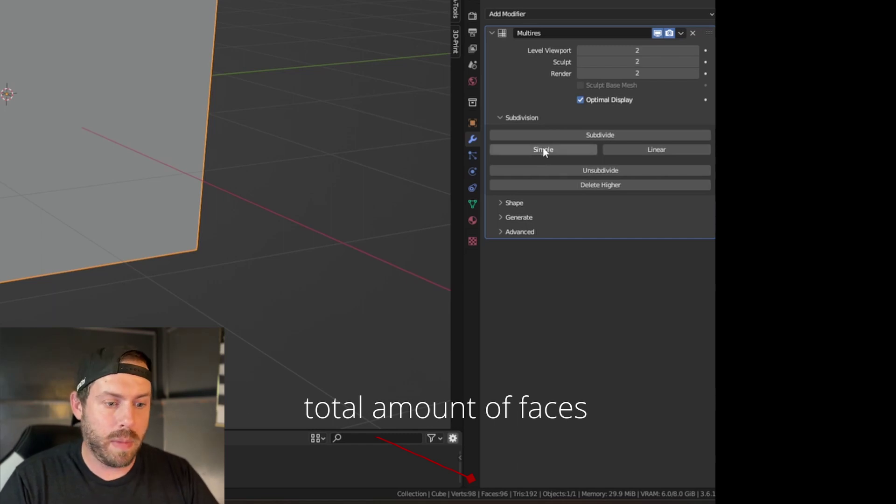
click(541, 149)
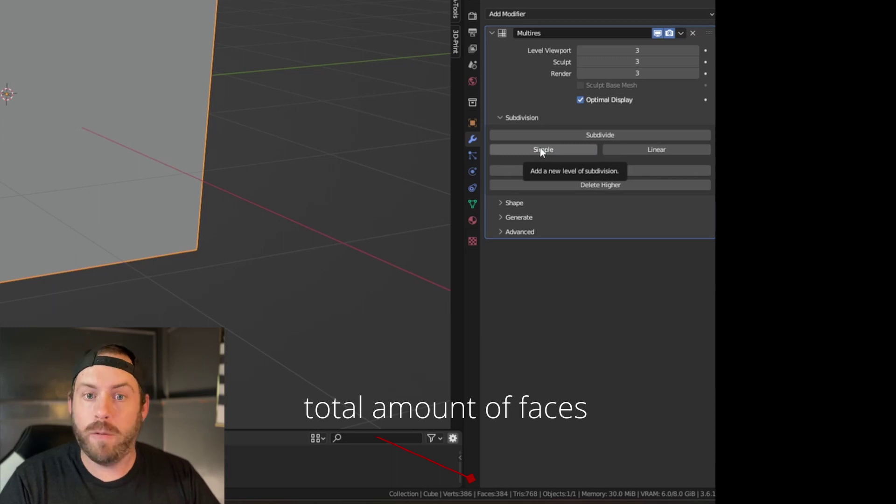
click(542, 150)
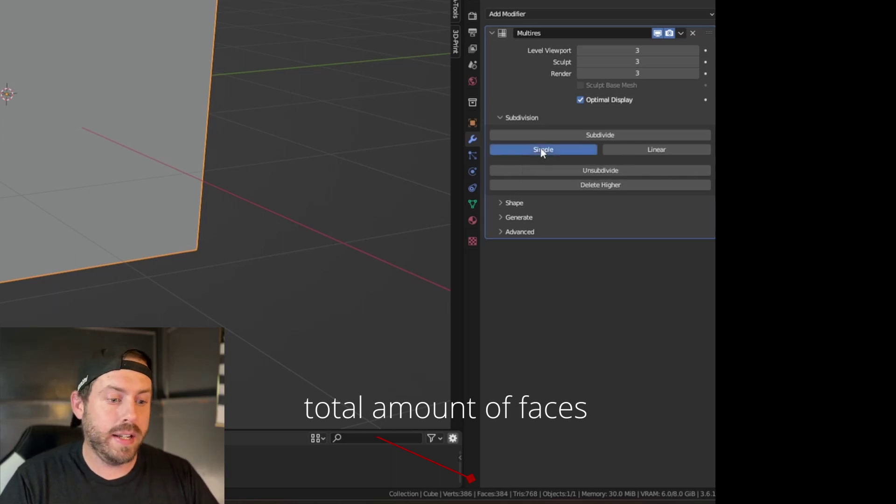
click(542, 151)
click(542, 150)
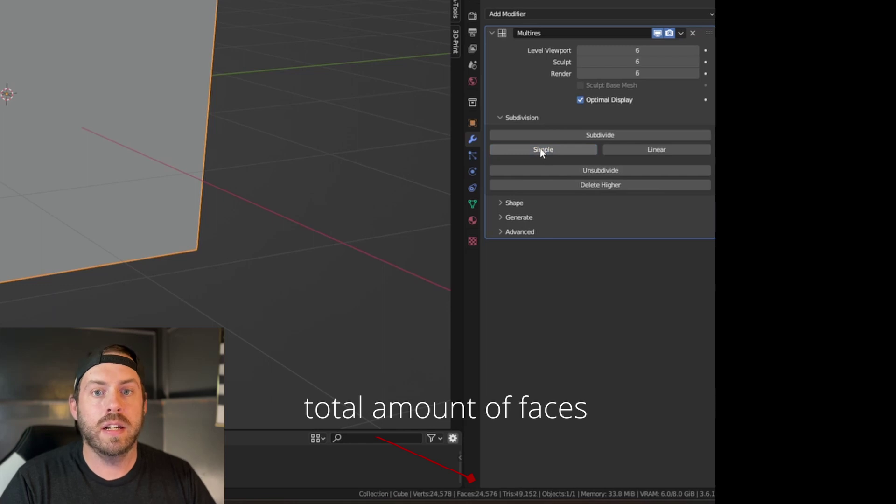
click(541, 150)
click(540, 151)
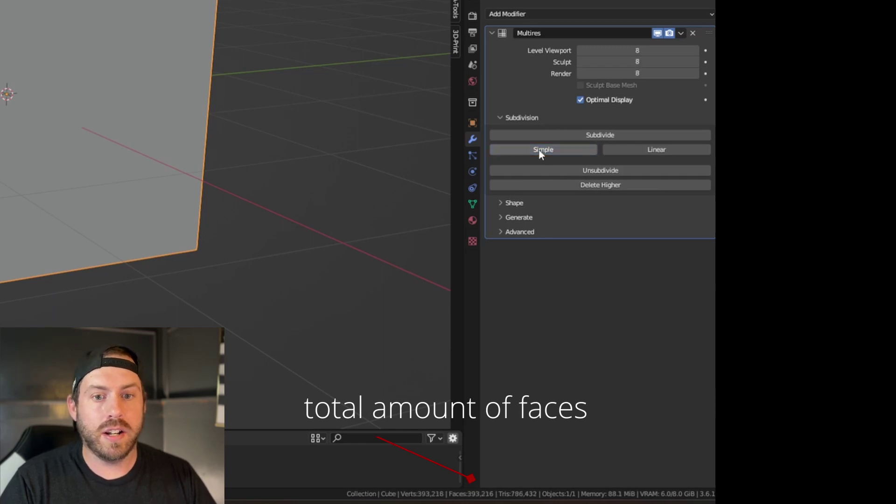
click(539, 151)
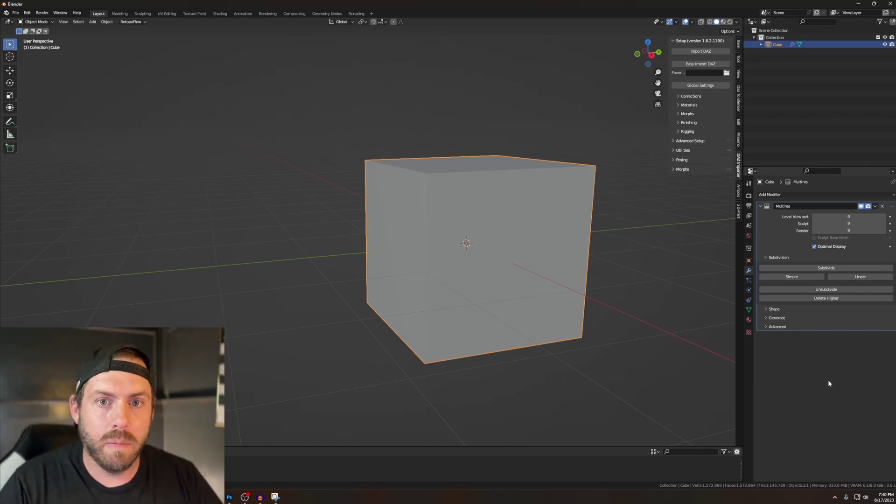
Step: Add a Displace modifier to the cube with UV texture coordinates and a new texture
mouse_move(650, 340)
middle_down()
mouse_move(674, 360)
mouse_move(666, 342)
mouse_move(655, 365)
mouse_move(661, 342)
middle_up()
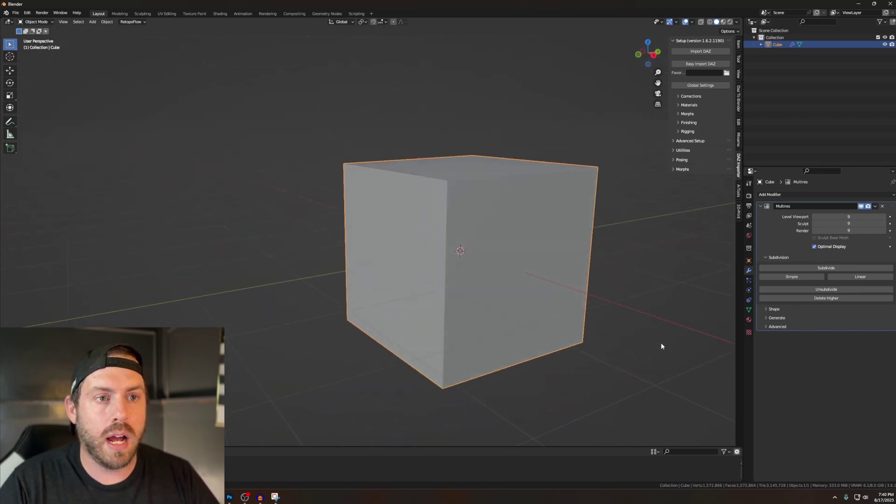
click(816, 195)
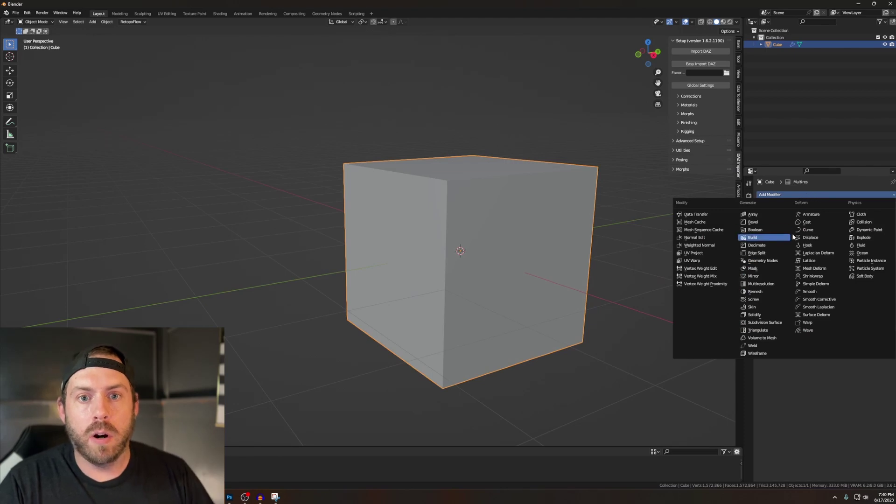
click(821, 239)
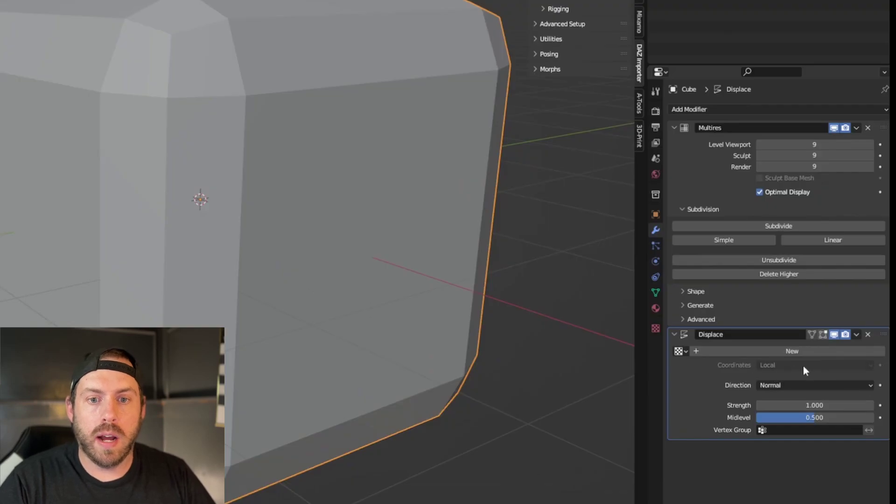
click(803, 366)
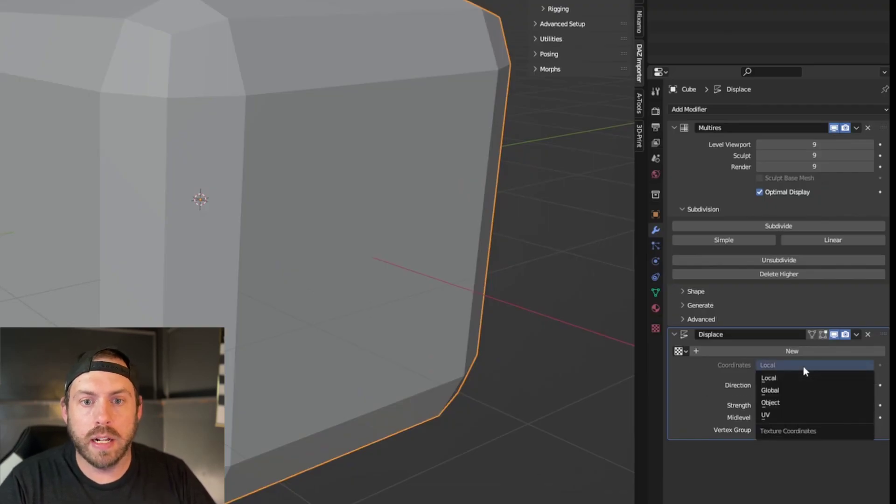
click(790, 420)
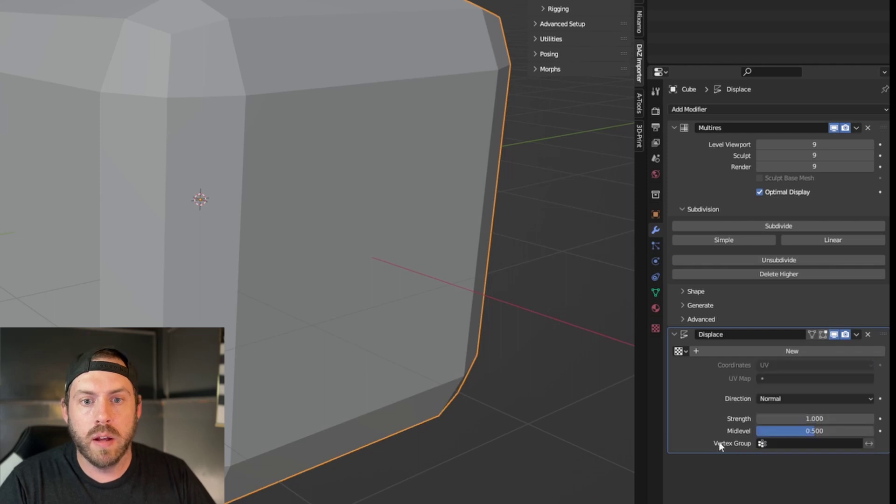
click(764, 353)
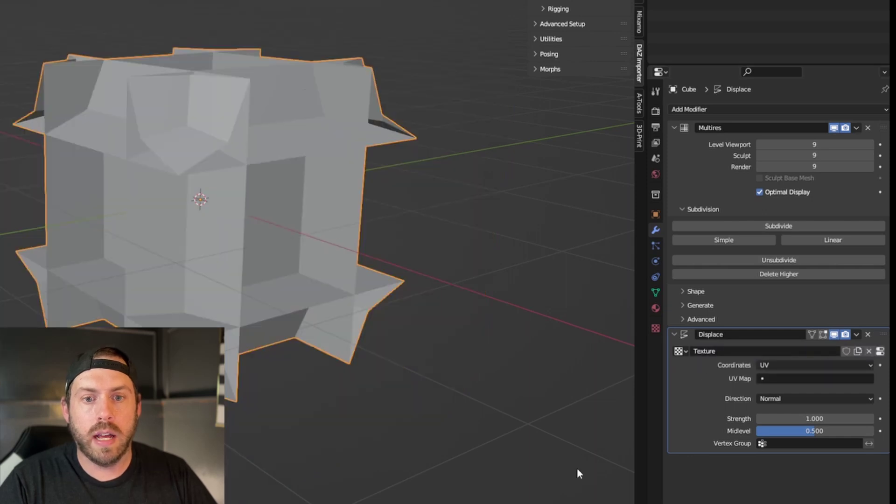
Step: Set the Displace modifier's midlevel to 0 and its strength to -1
click(815, 431)
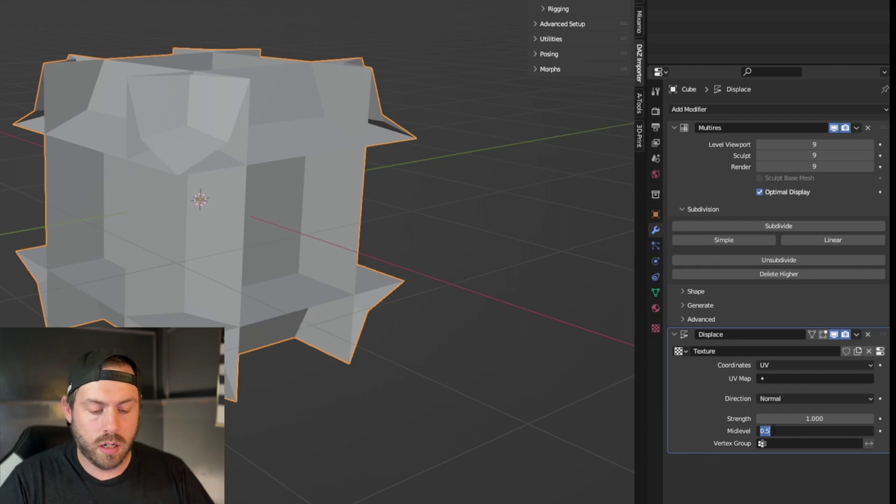
text(0)
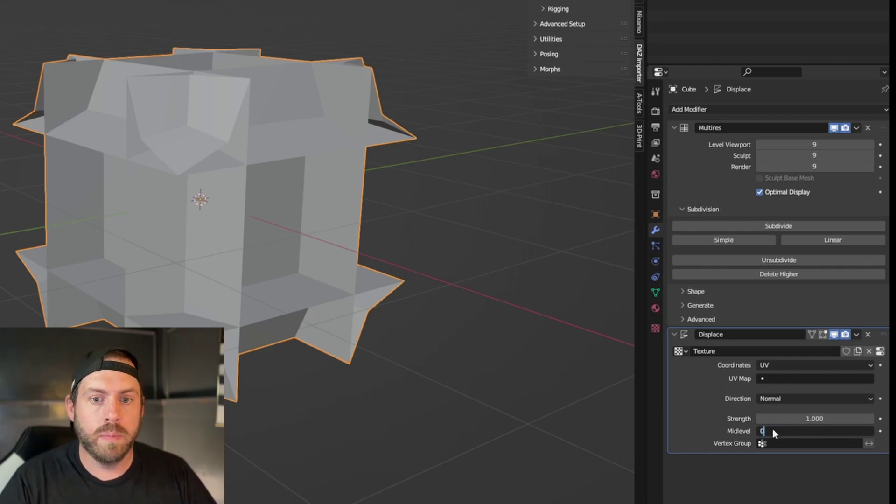
key(Return)
click(816, 419)
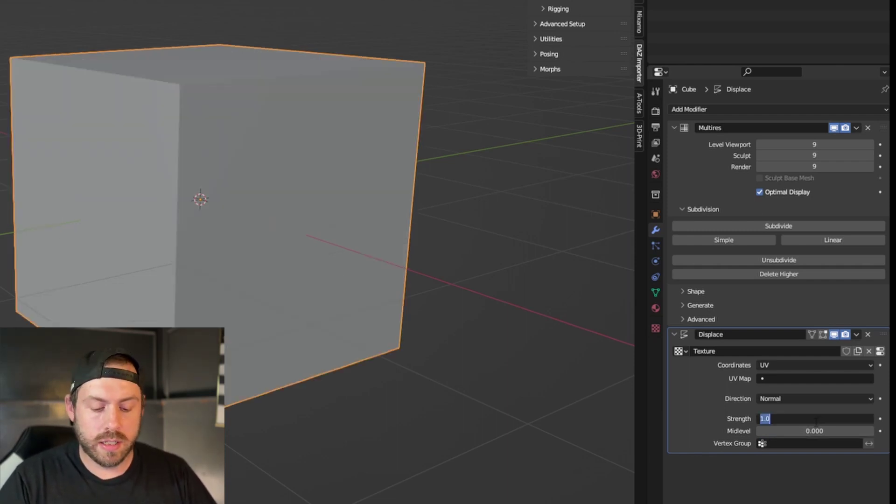
text(-1)
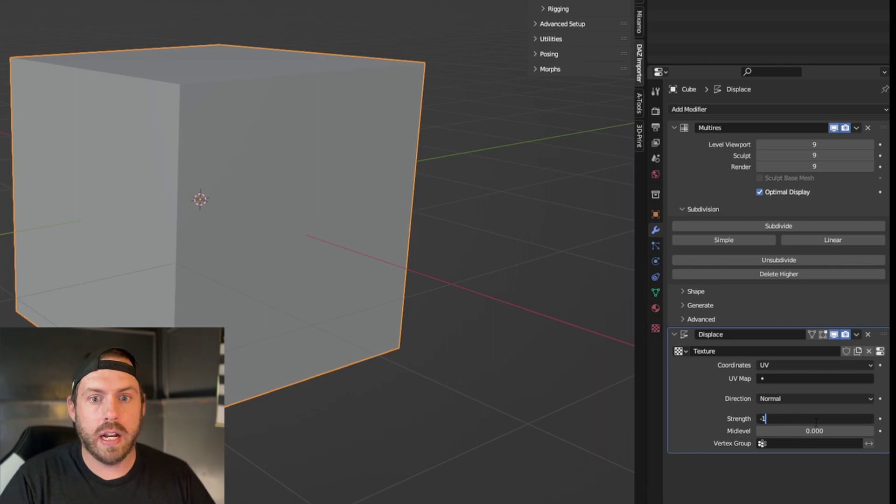
key(Return)
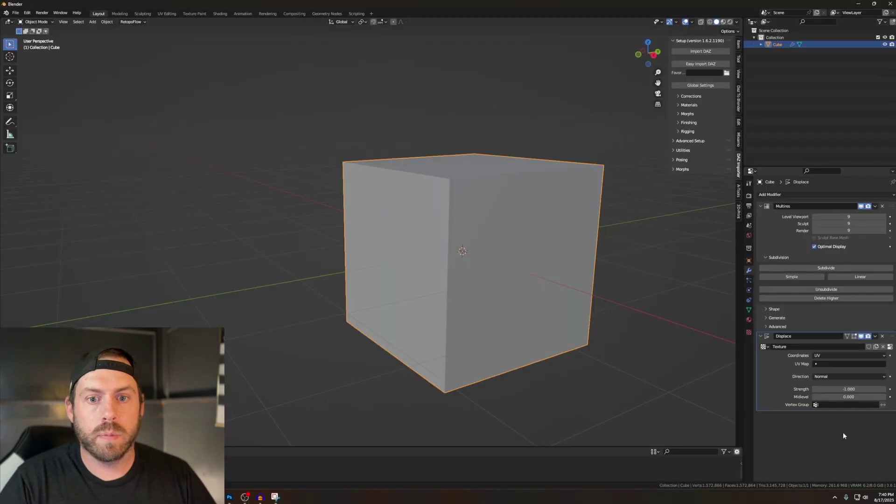
Step: Load 1.psd from the Downloads folder as the image of the displacement texture
middle_drag(560, 315, 549, 344)
middle_drag(584, 371, 522, 357)
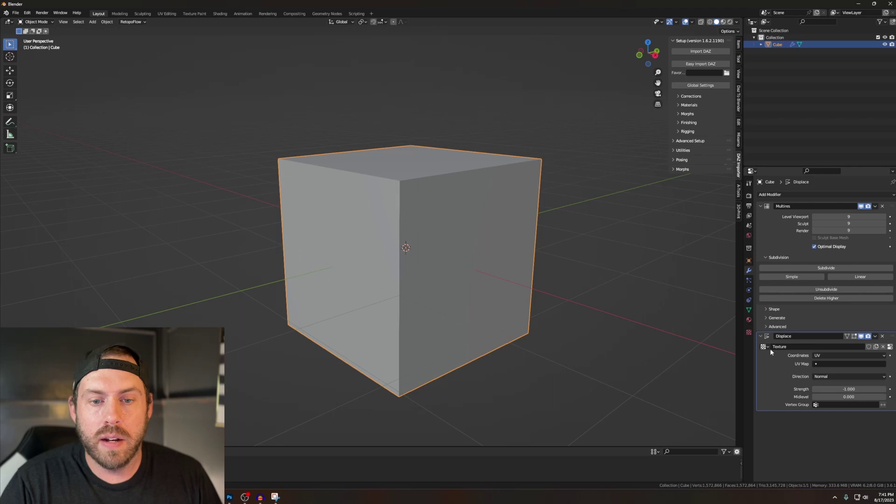
click(749, 333)
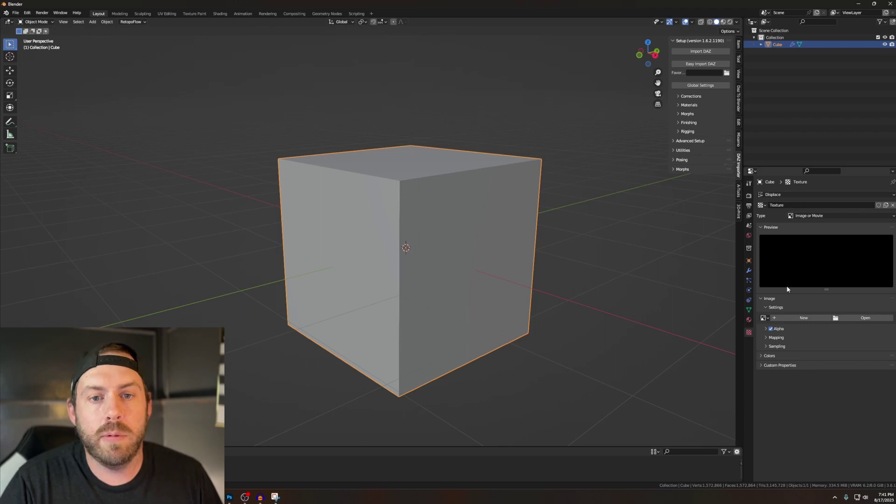
click(858, 321)
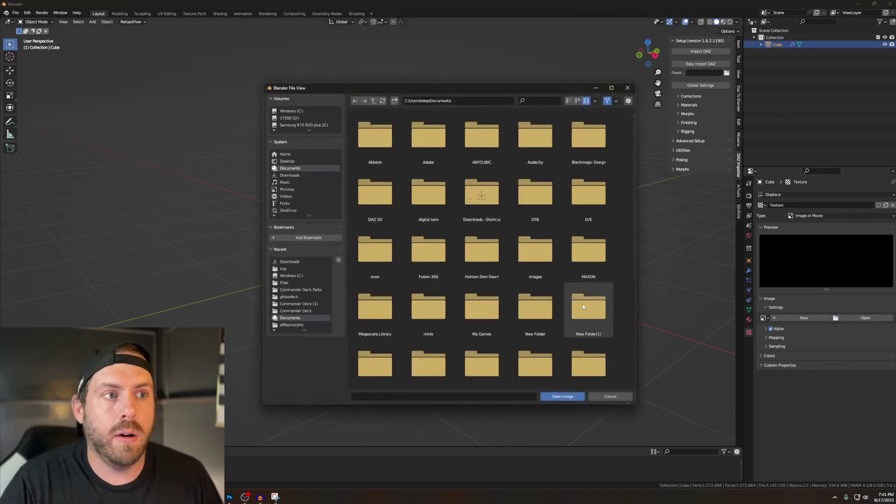
click(301, 175)
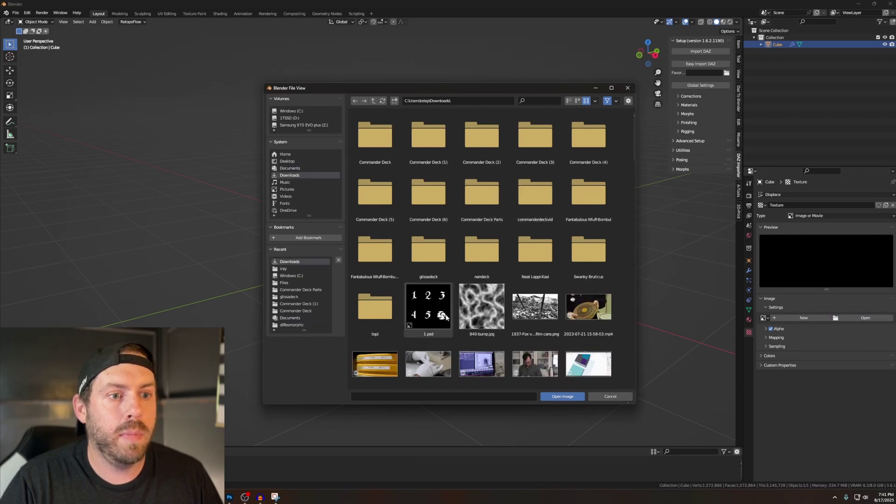
click(429, 317)
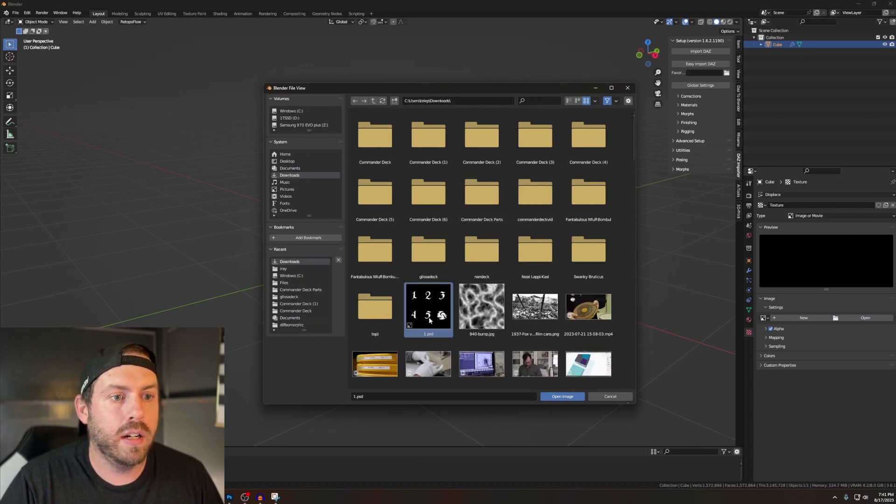
click(563, 396)
Step: Examine from several angles and distances how the number artwork is engraved across the cube's faces
middle_drag(597, 410, 568, 356)
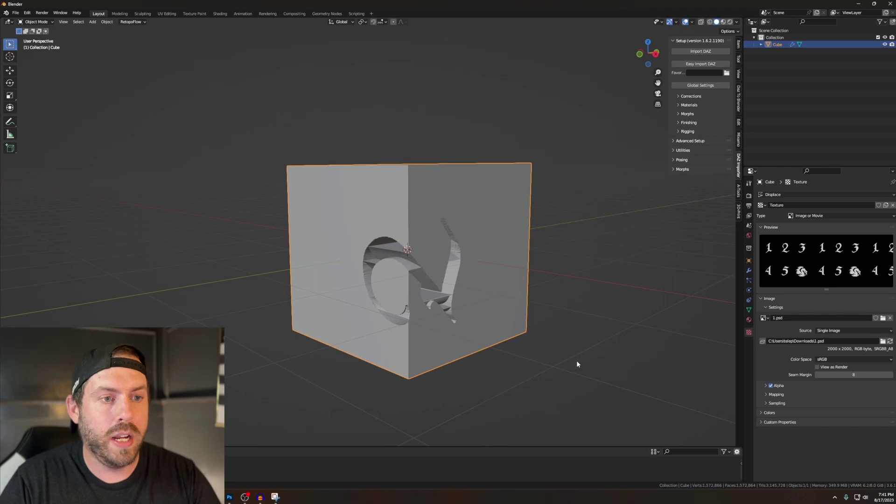
middle_drag(580, 344, 524, 253)
scroll(549, 284, down, 5)
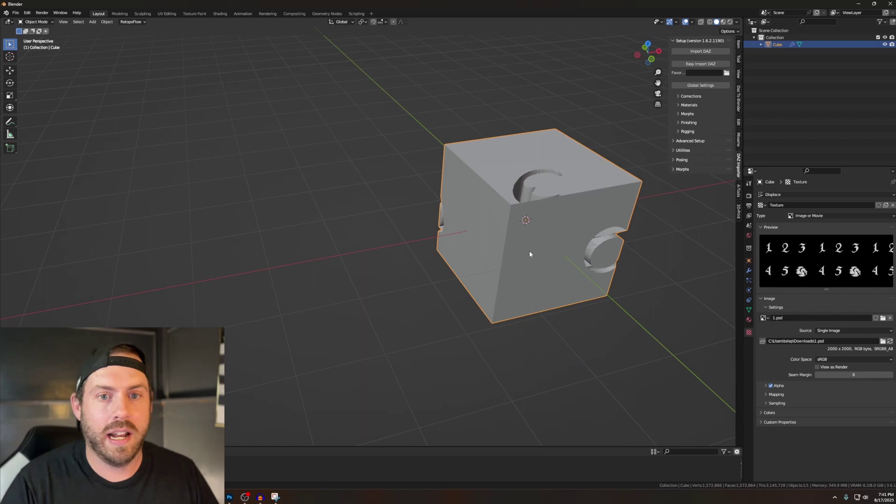
middle_drag(595, 255, 394, 272)
scroll(523, 274, up, 5)
scroll(522, 271, down, 5)
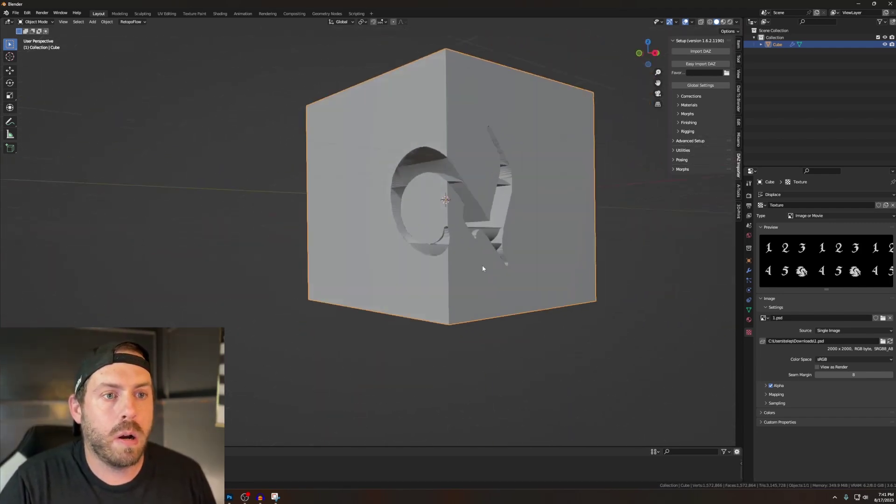
middle_drag(483, 269, 487, 188)
scroll(648, 289, down, 10)
middle_drag(620, 271, 566, 386)
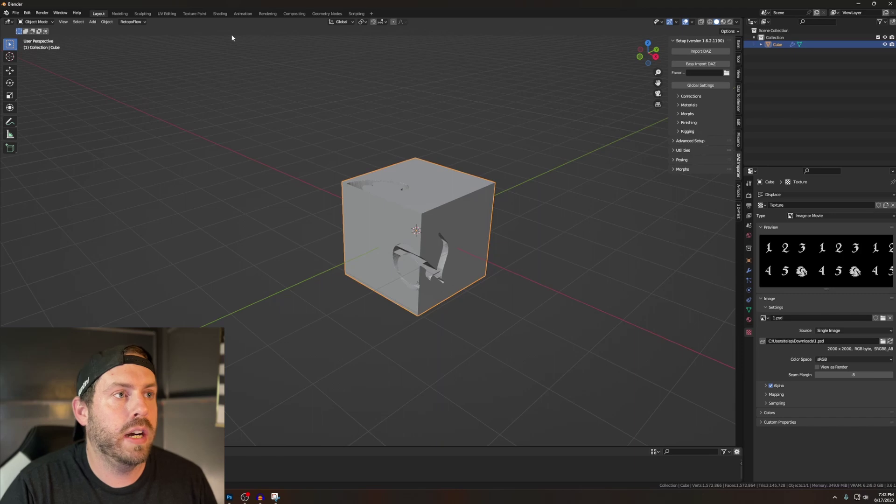
Step: Switch to the UV Editing workspace and display 1.psd behind the cube's unwrapped UV layout
click(168, 14)
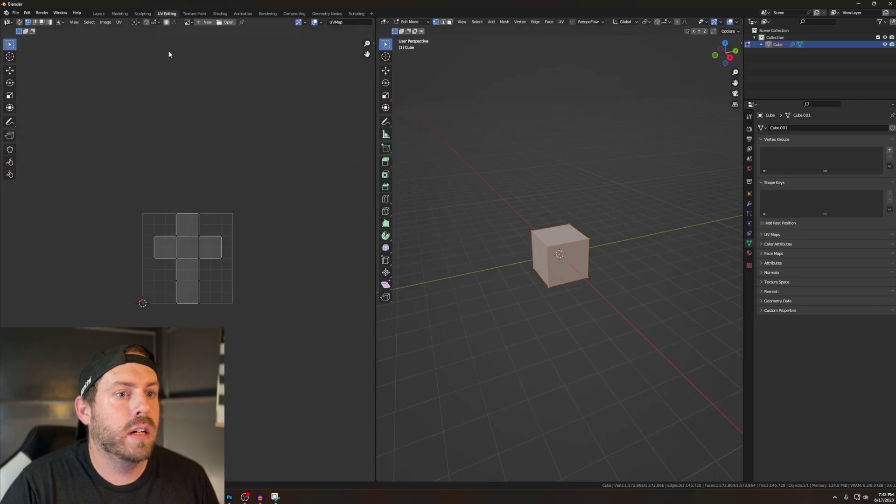
scroll(325, 337, up, 1)
scroll(586, 326, up, 5)
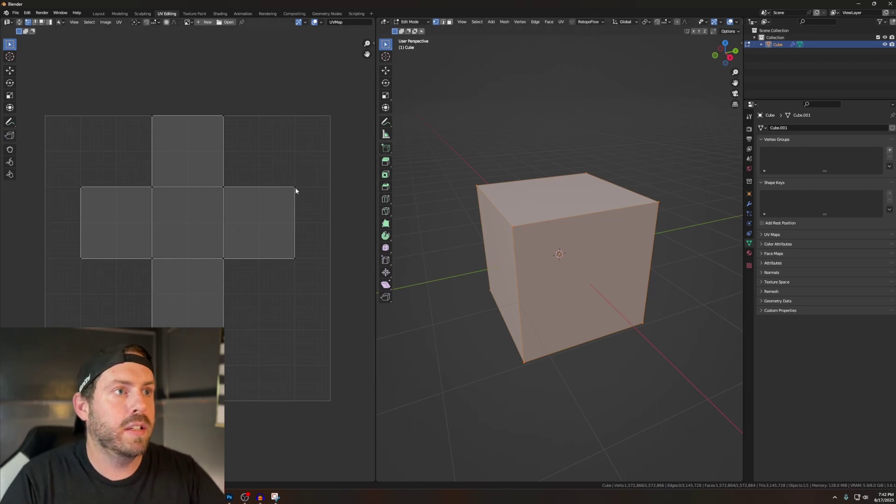
click(188, 23)
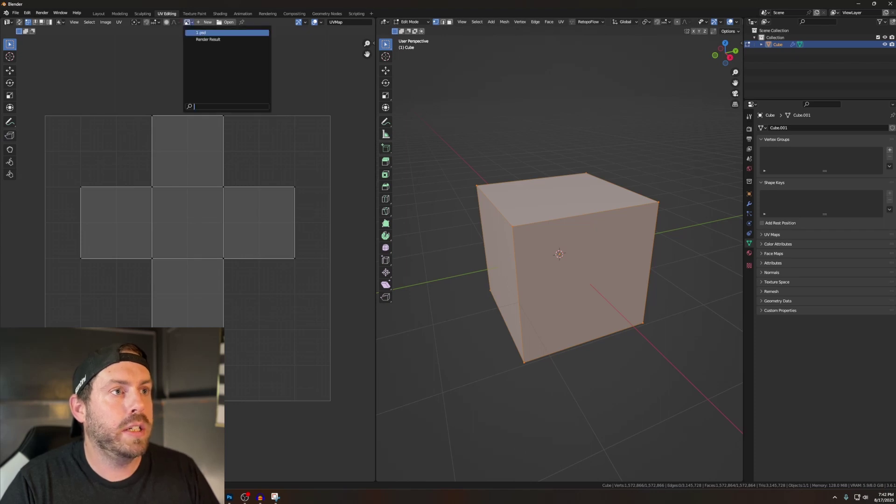
click(200, 33)
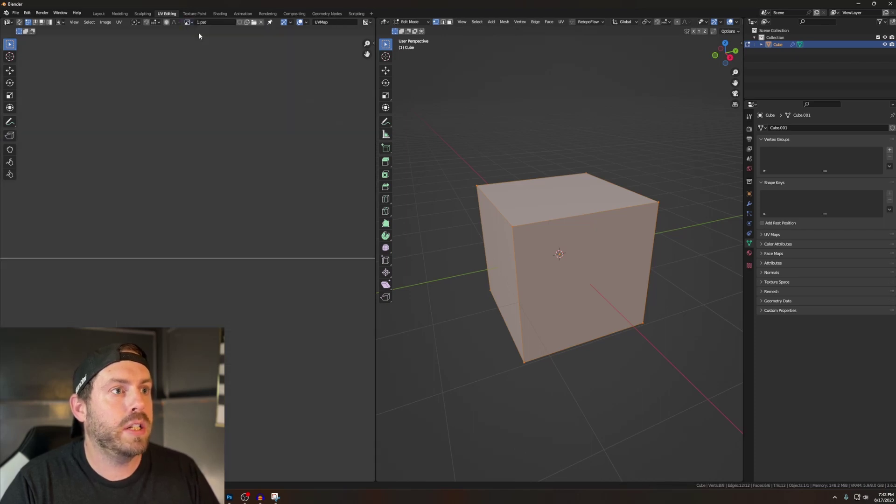
scroll(200, 182, down, 8)
scroll(199, 184, up, 2)
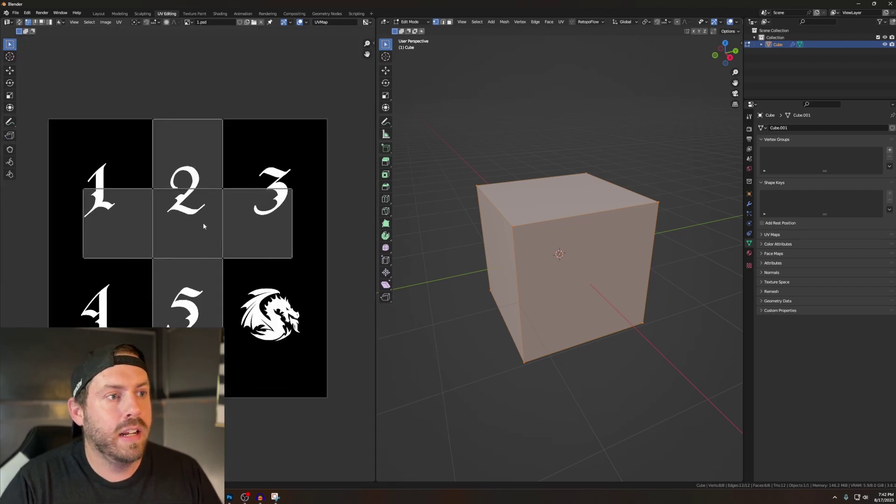
Step: Inspect the engraved cube in Object Mode against the 1.psd artwork, and return to Edit Mode
click(412, 22)
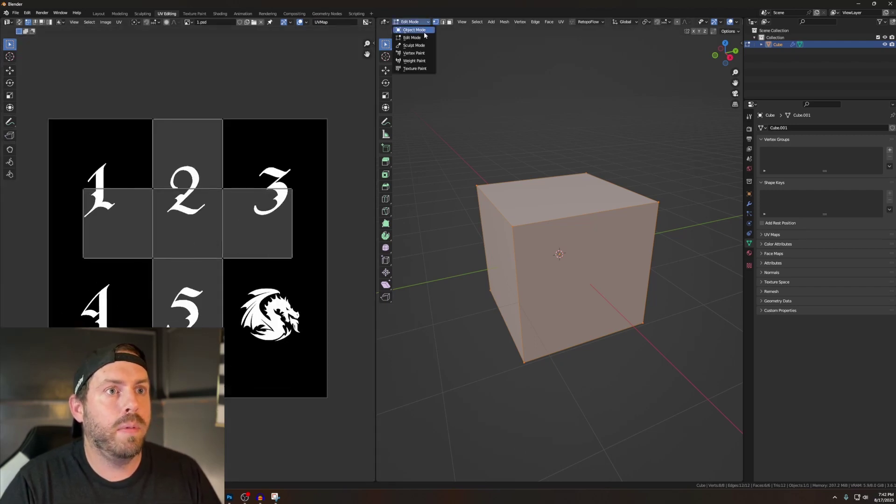
click(423, 30)
middle_drag(555, 285, 579, 311)
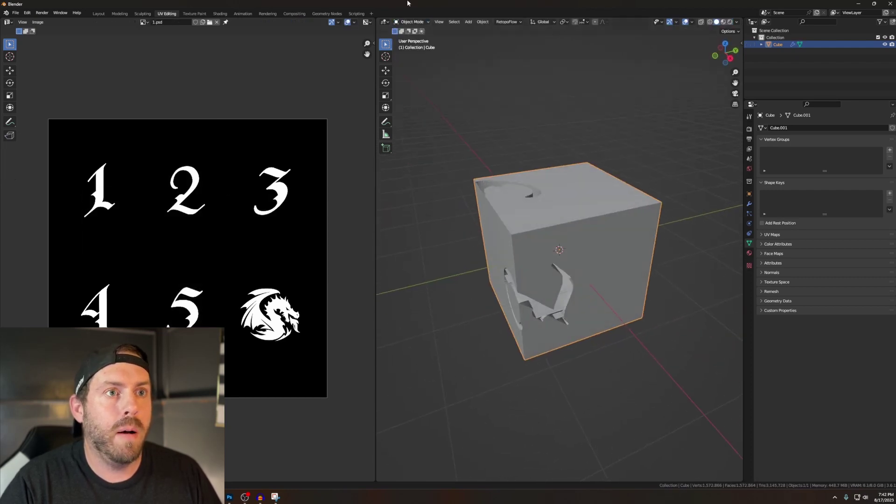
click(412, 22)
click(412, 38)
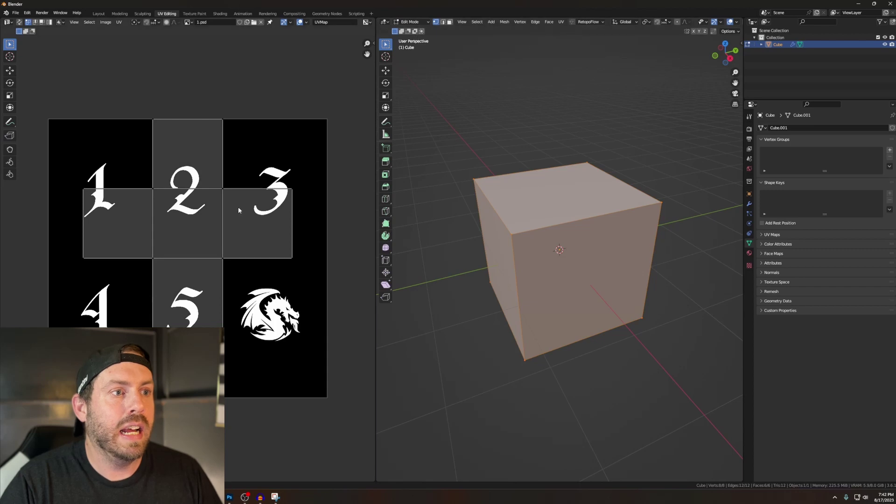
middle_drag(400, 257, 483, 243)
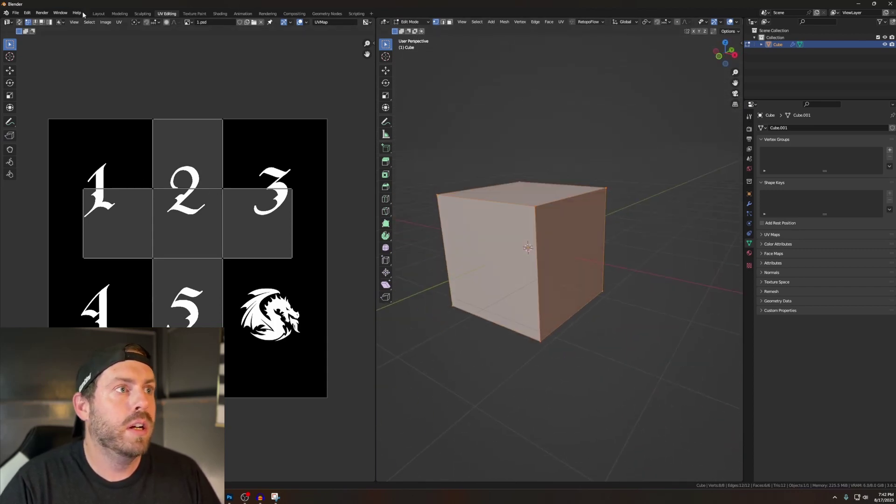
Step: Set UV selection to whole faces and select the layout square that partly overlaps the number 3
click(41, 22)
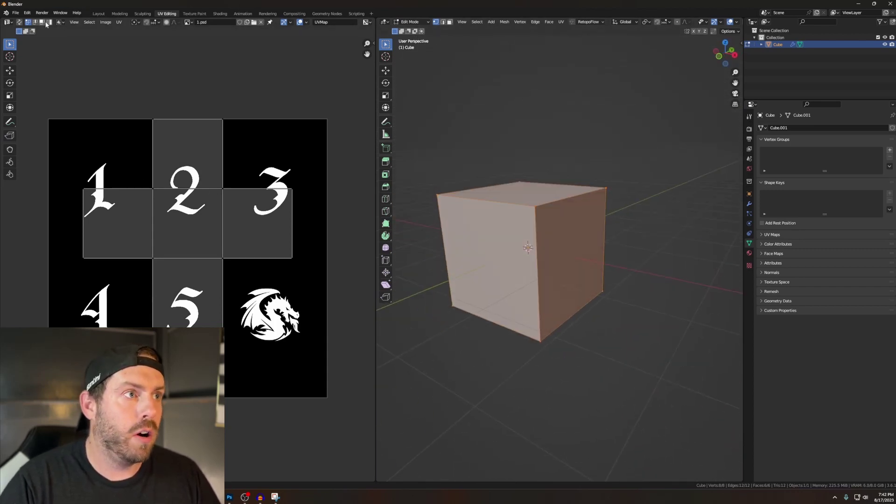
click(252, 233)
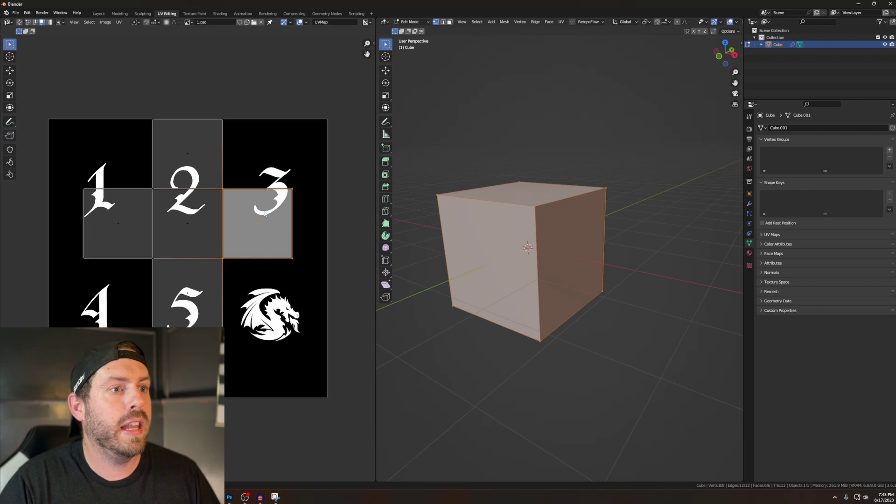
click(201, 218)
click(195, 162)
click(241, 219)
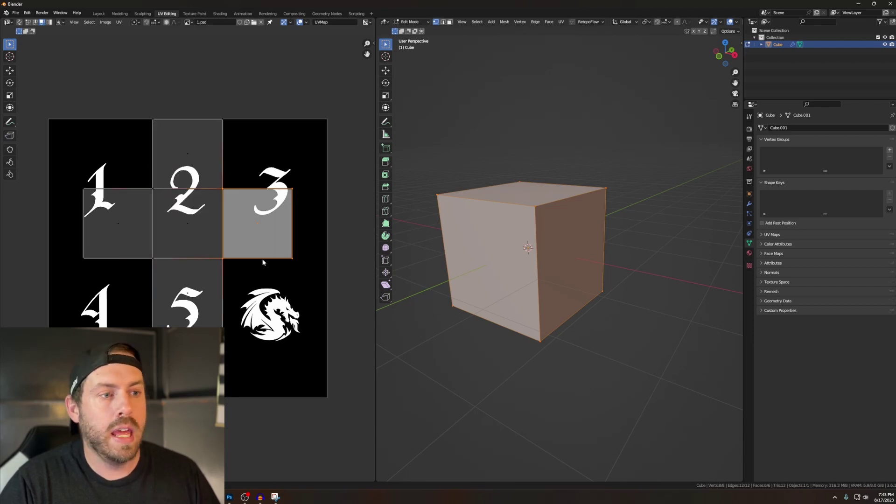
Step: Try to move the selected UV square over the number 3, and undo the move
key(g)
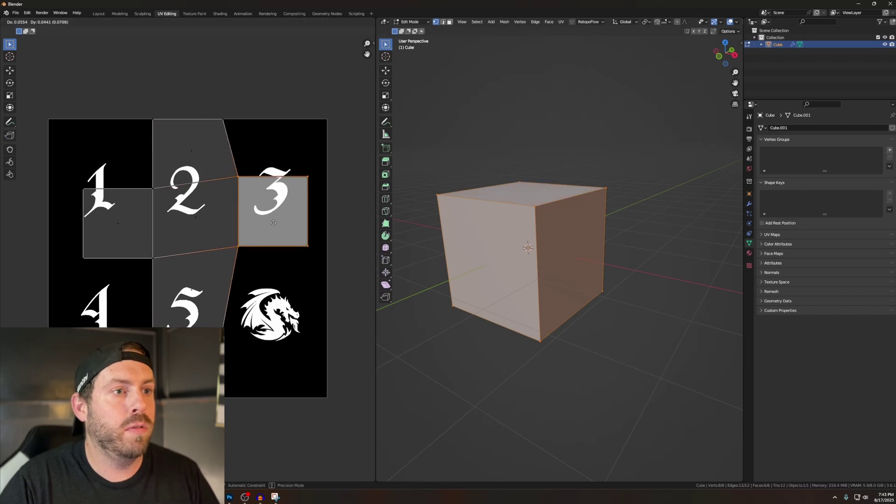
click(270, 215)
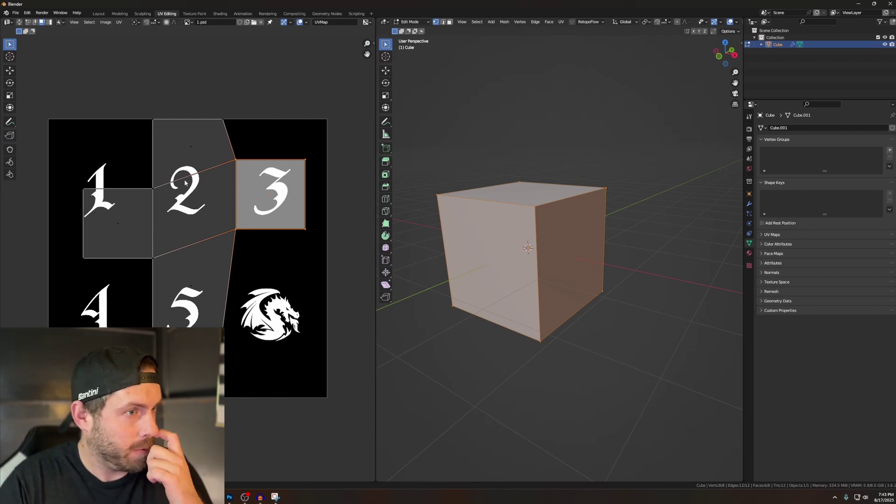
key(u)
click(507, 268)
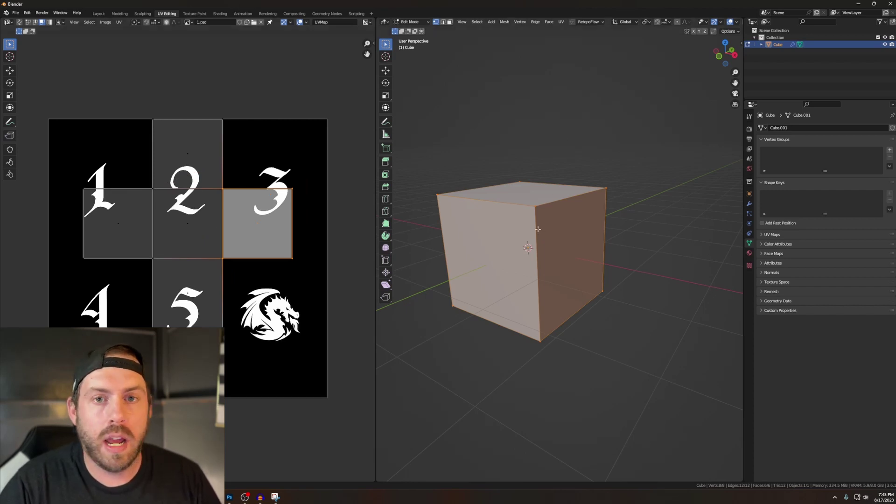
Step: Mark all of the cube's edges as UV seams
middle_drag(576, 248, 637, 314)
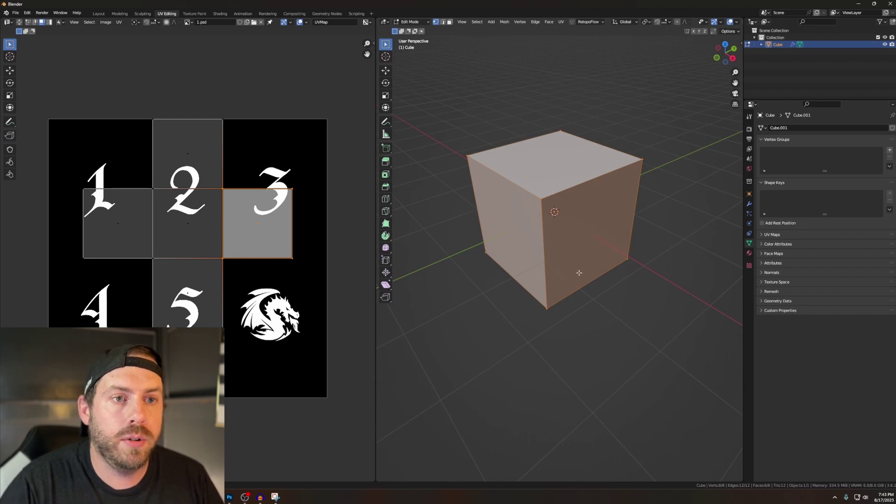
middle_drag(579, 273, 600, 278)
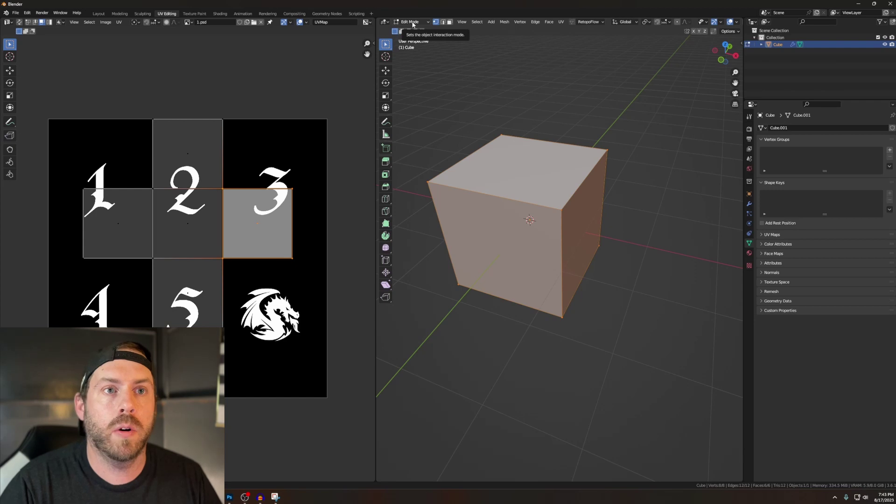
click(562, 23)
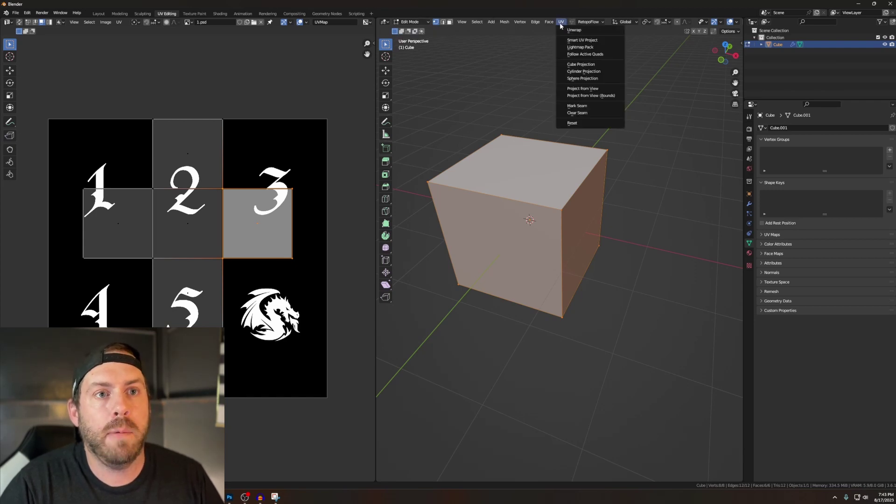
click(592, 105)
Step: Unwrap the whole cube along its marked seams
middle_drag(646, 287, 586, 235)
scroll(621, 280, up, 3)
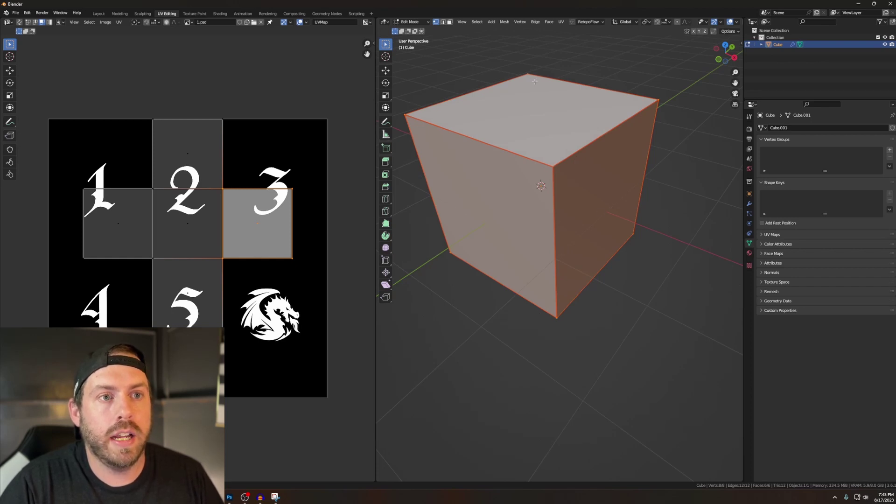
middle_drag(478, 166, 540, 42)
click(561, 22)
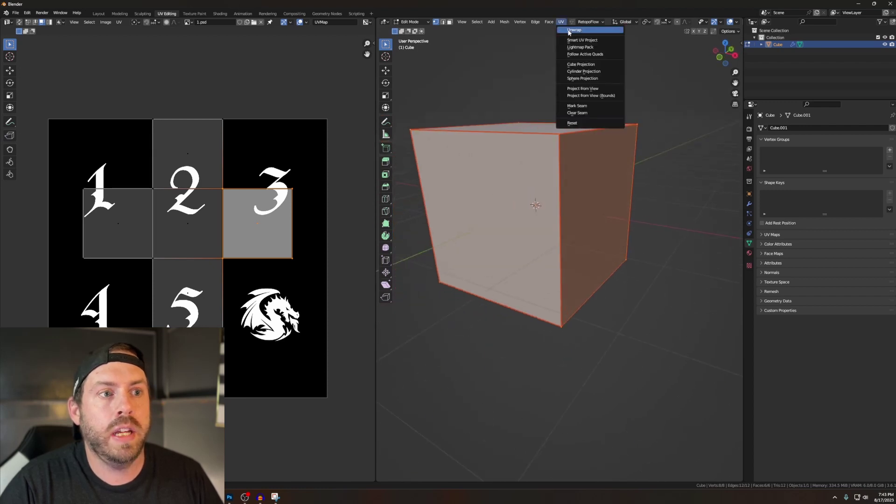
click(569, 29)
Step: Select only the cube's top face in face selection mode and move its UV square over the dragon artwork
middle_drag(538, 313, 540, 356)
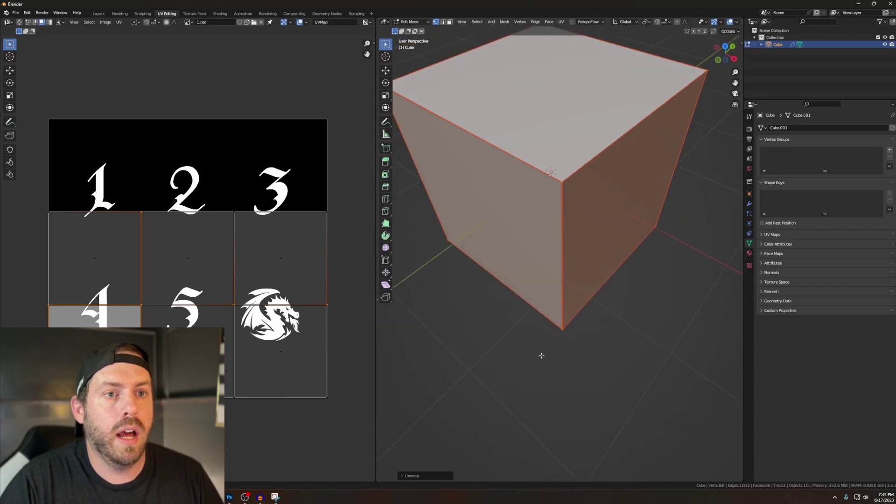
scroll(532, 332, down, 3)
scroll(525, 306, up, 2)
middle_drag(524, 306, 526, 288)
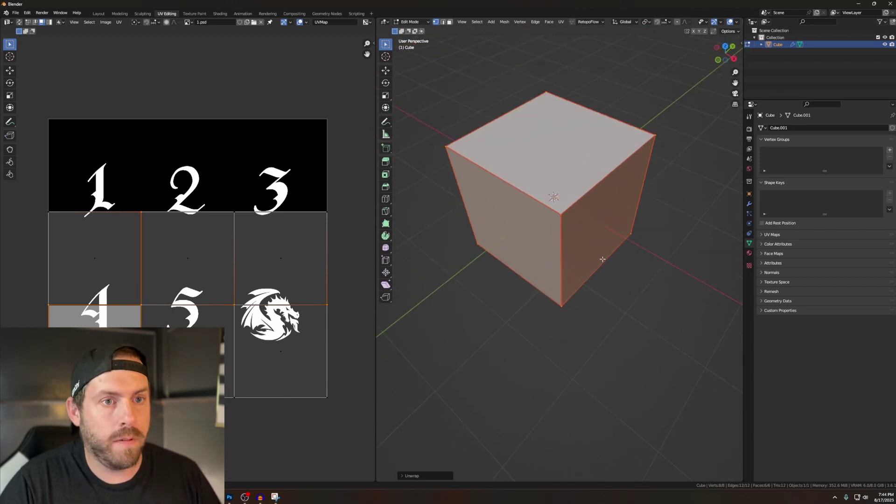
middle_drag(603, 259, 626, 296)
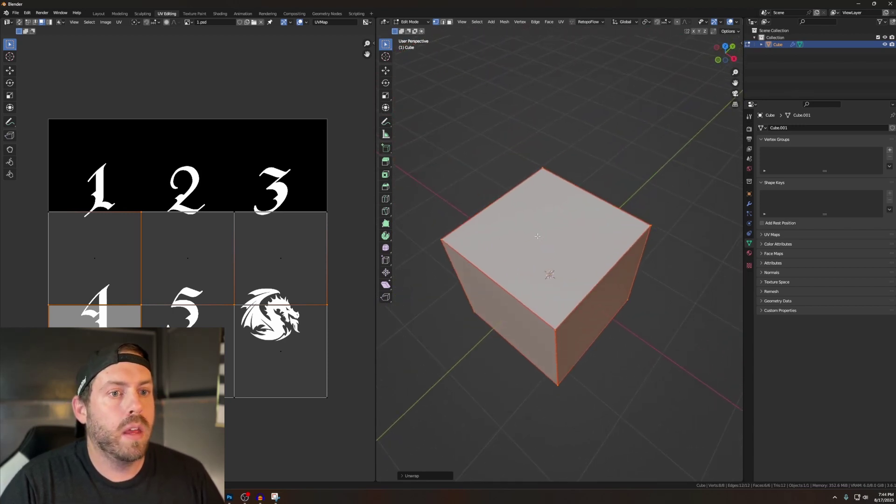
key(alt+a)
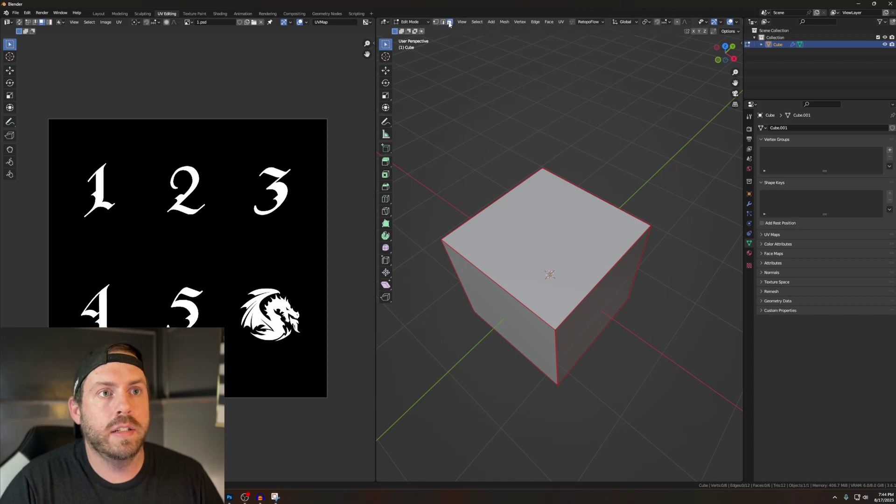
click(539, 255)
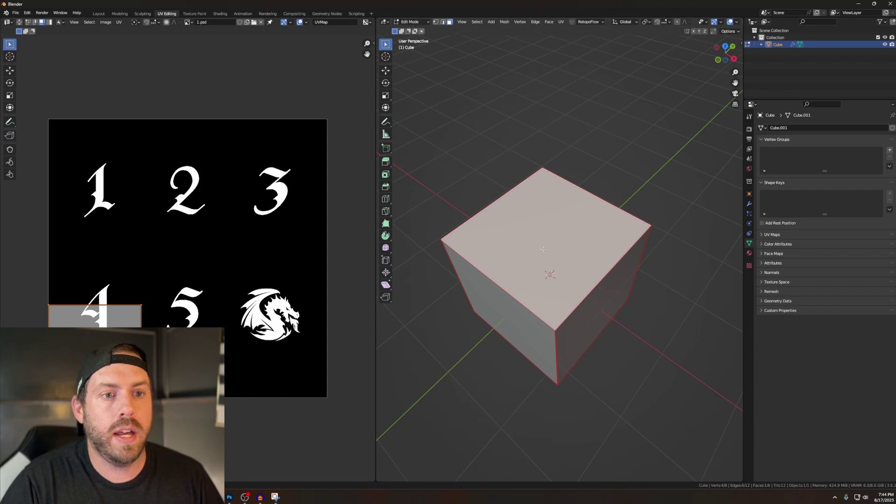
click(596, 313)
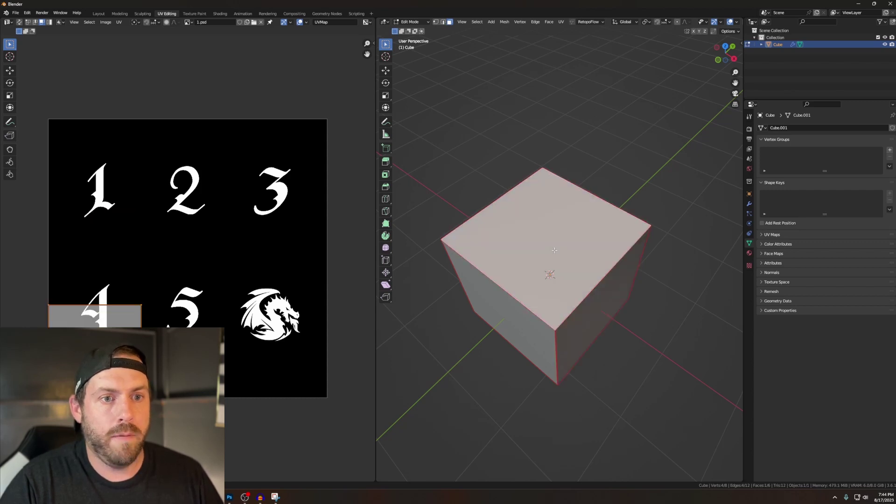
key(ctrl+z)
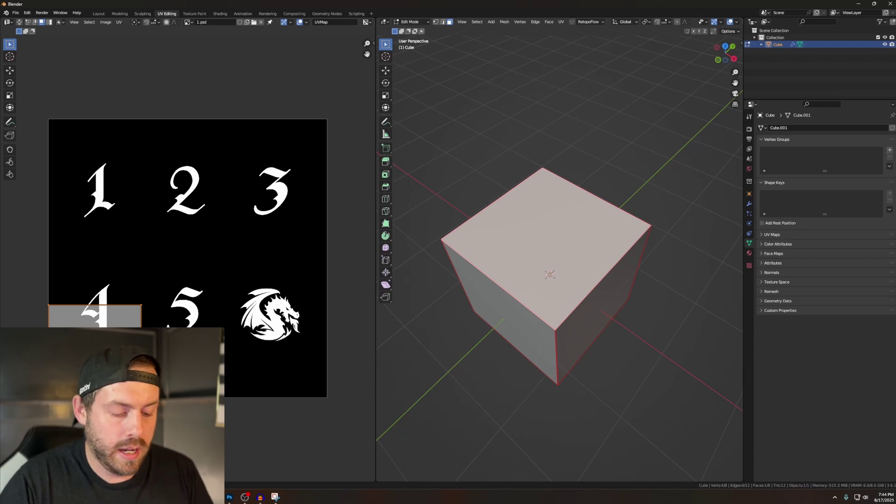
key(g)
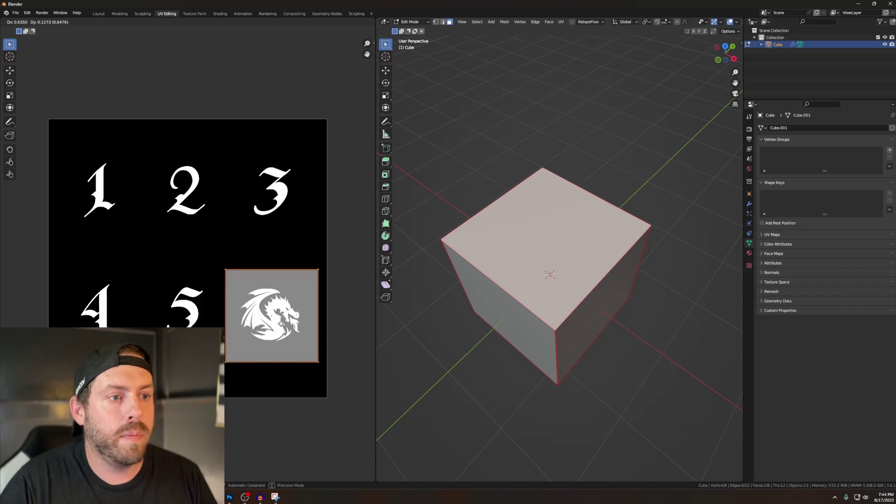
click(280, 327)
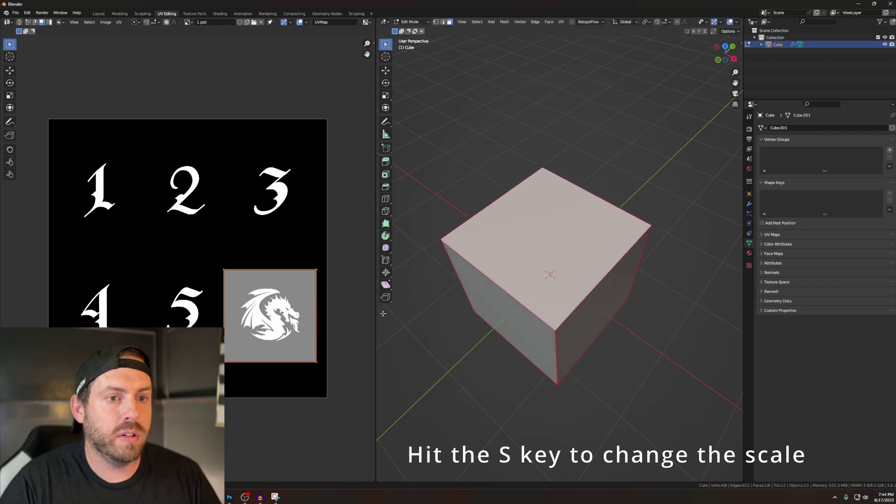
Step: Try to scale the top face's UV square down around the dragon, and undo the scaling
key(s)
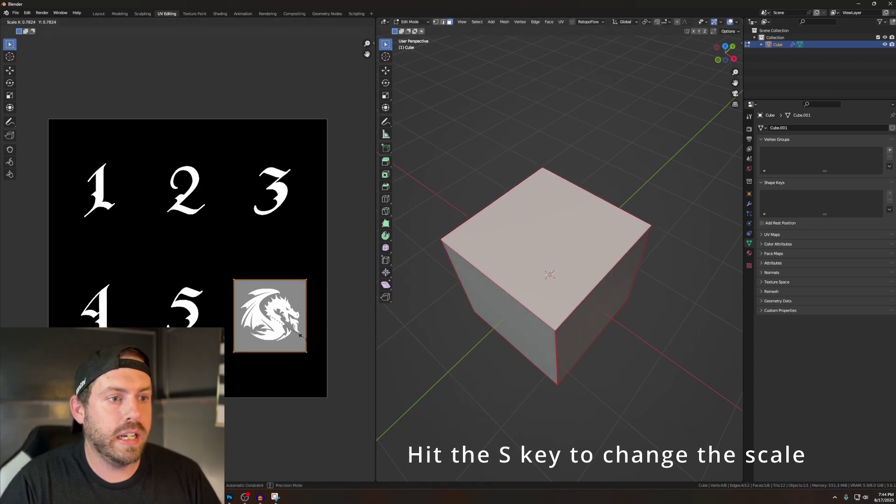
click(299, 336)
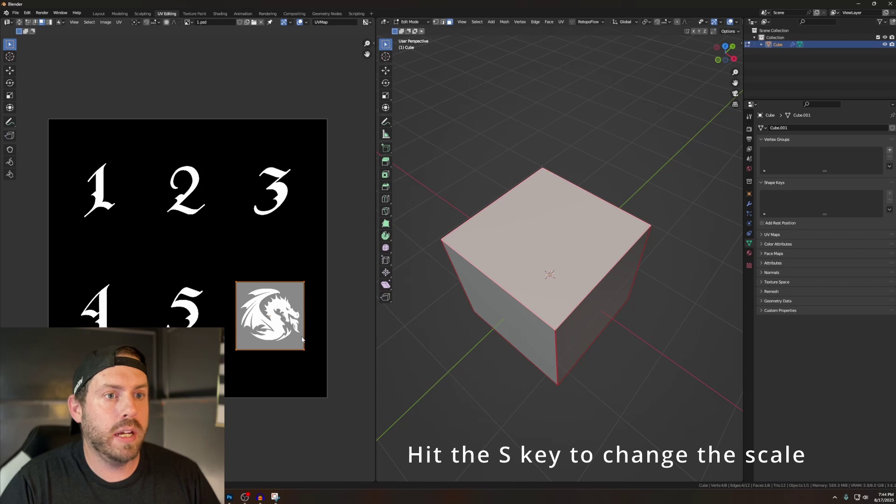
shift+click(579, 332)
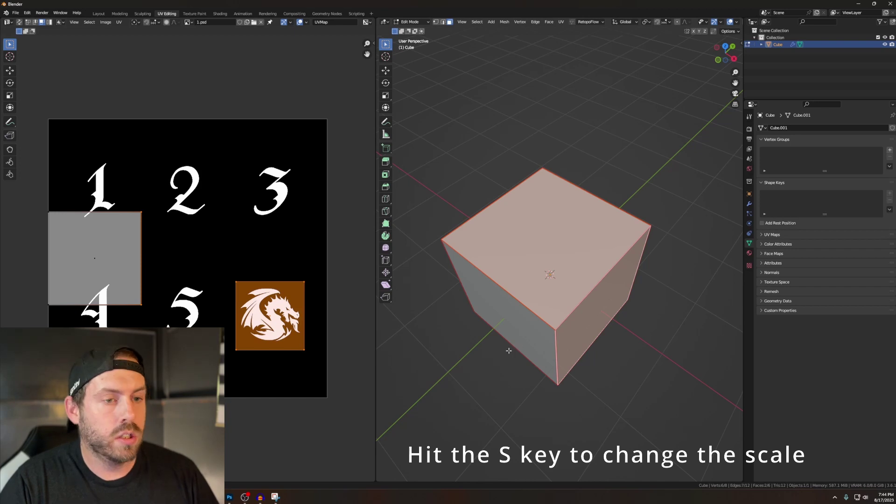
key(ctrl+z)
key(ctrl+z)
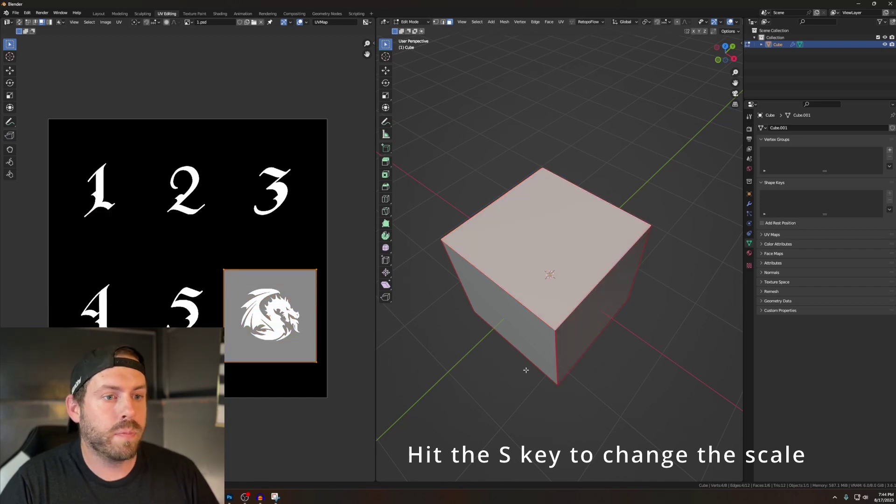
Step: Select all the cube's faces and scale all their UV squares down together to about 0.61
key(a)
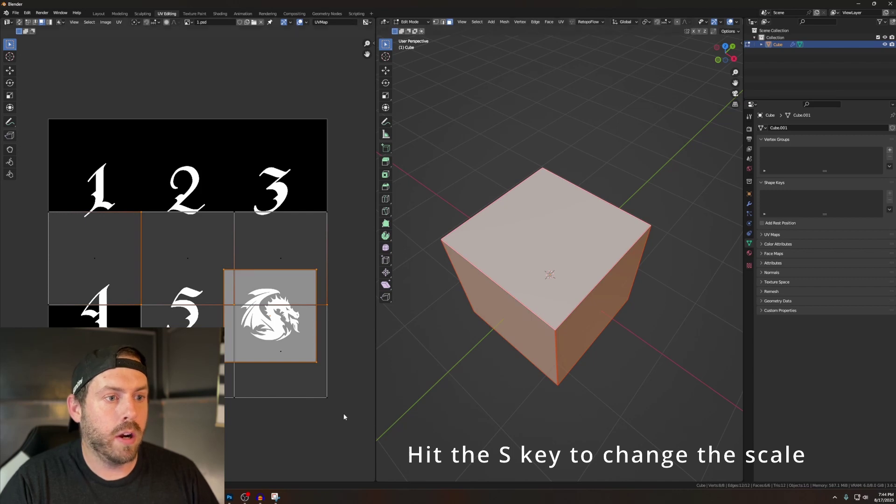
drag(348, 419, 42, 209)
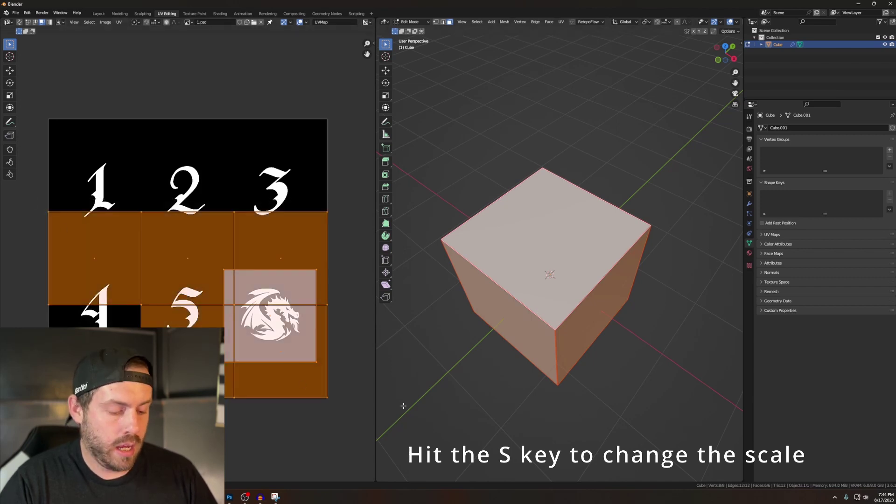
key(s)
key(Escape)
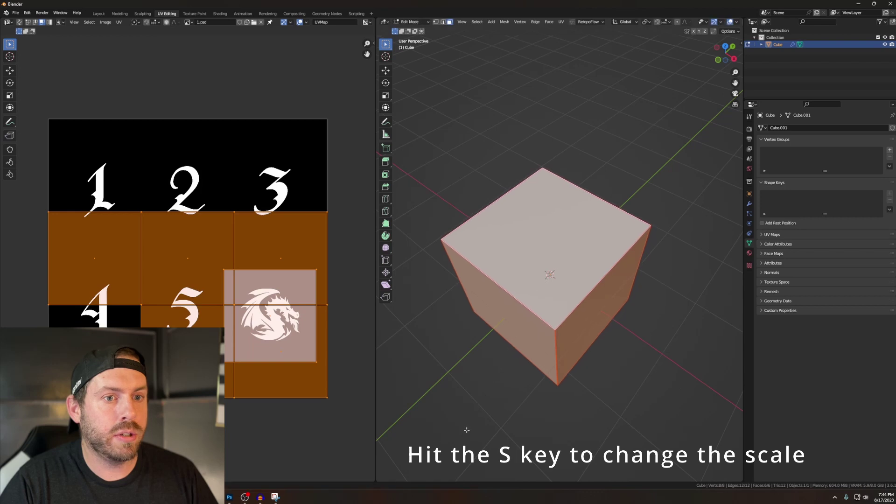
key(s)
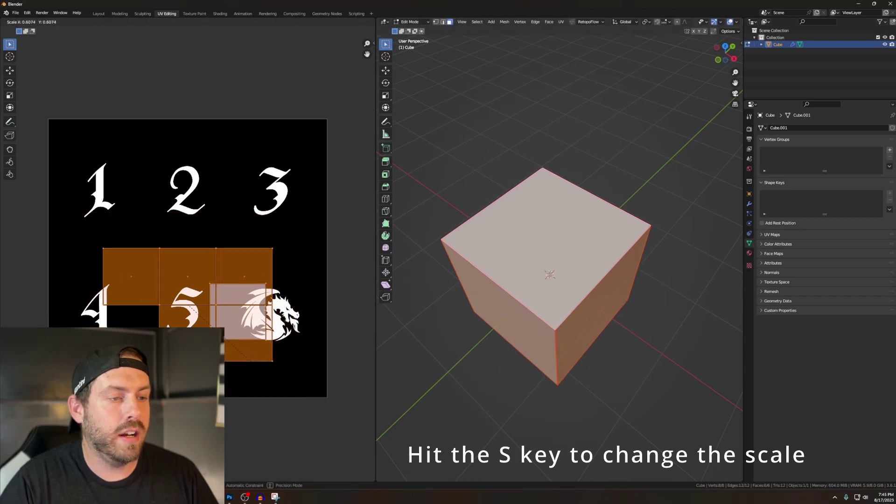
click(259, 361)
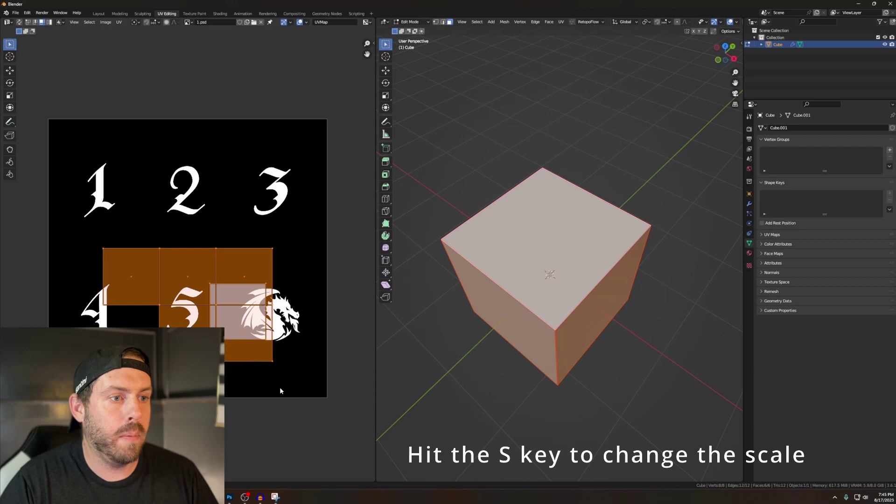
Step: Select only the cube's top face and move its UV square over the dragon artwork
click(527, 248)
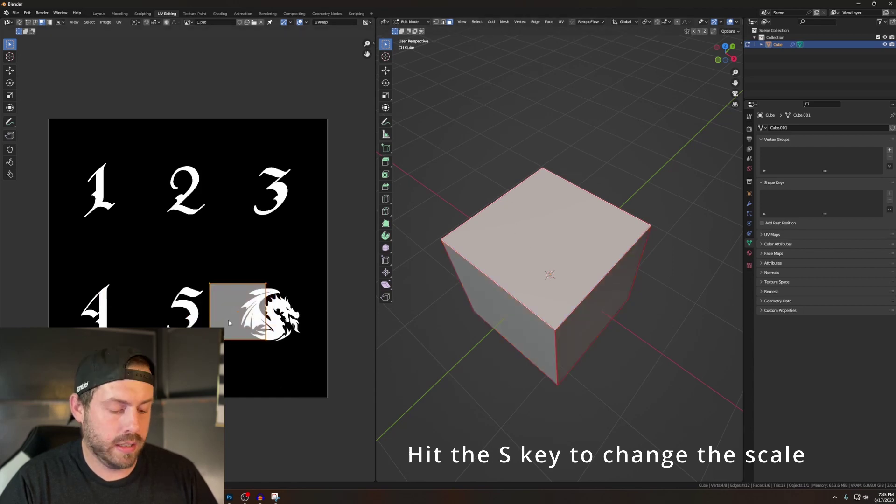
key(g)
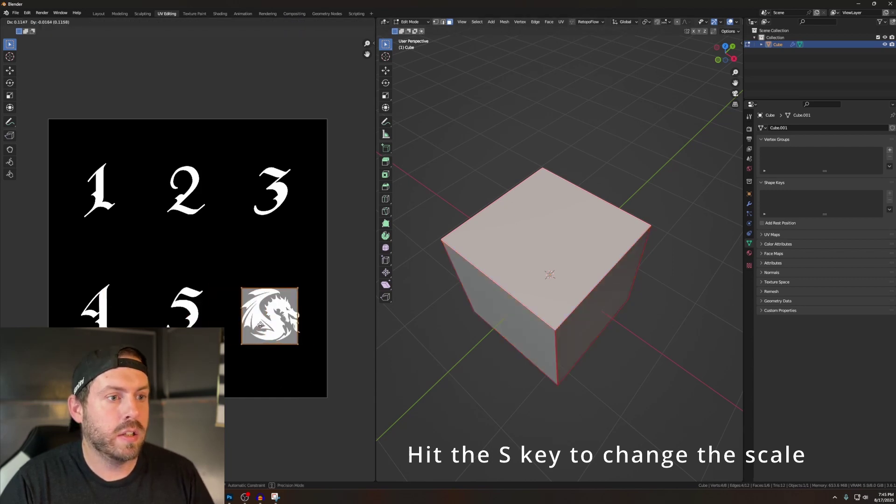
click(261, 324)
Step: Select all the cube's faces and scale all their UV squares up together so each one can frame an artwork with some margin
key(a)
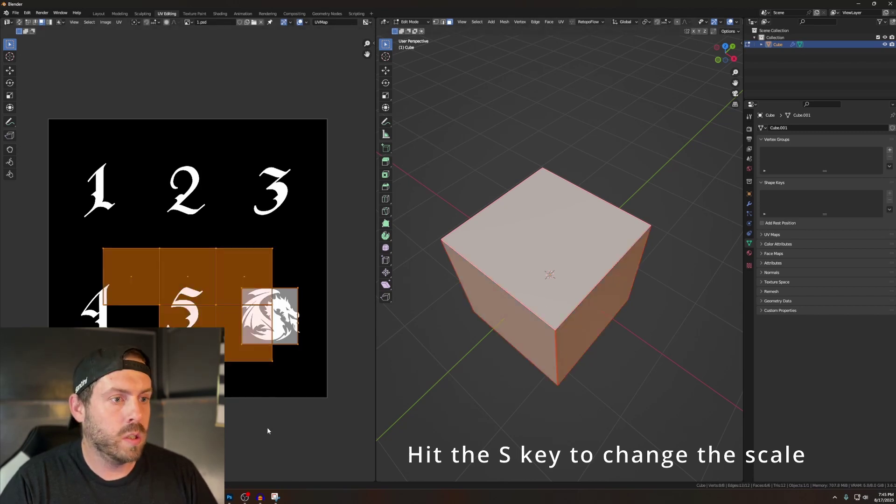
click(278, 402)
drag(305, 390, 80, 231)
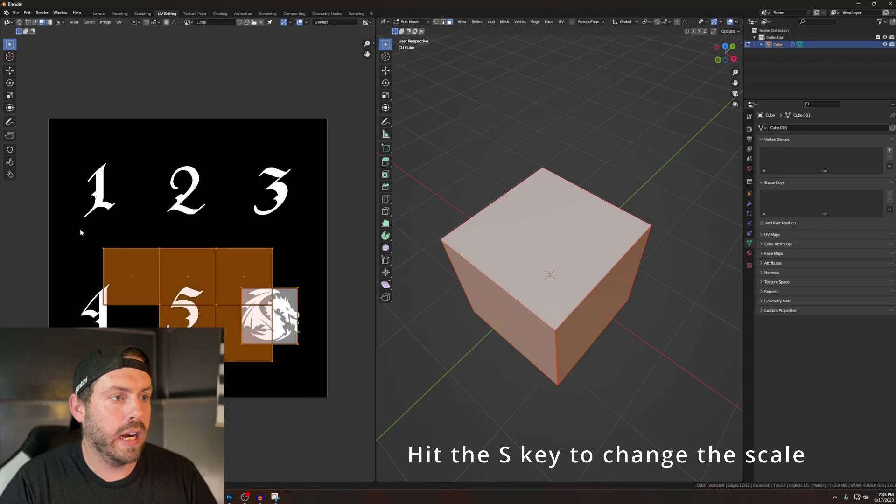
key(s)
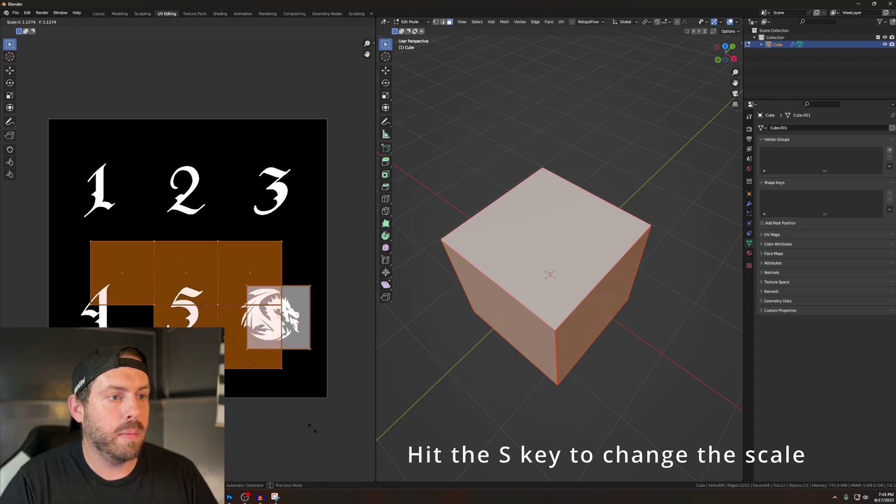
click(320, 436)
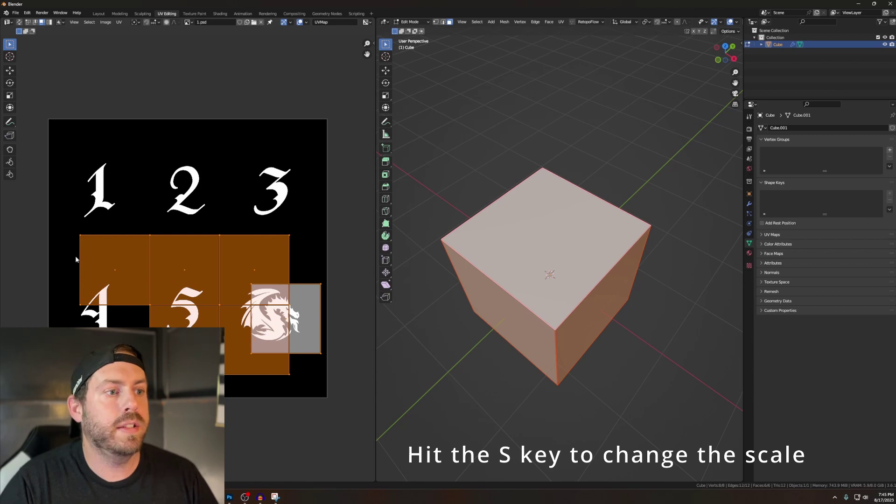
Step: Select the top face alone and recentre its enlarged UV square around the dragon
click(548, 263)
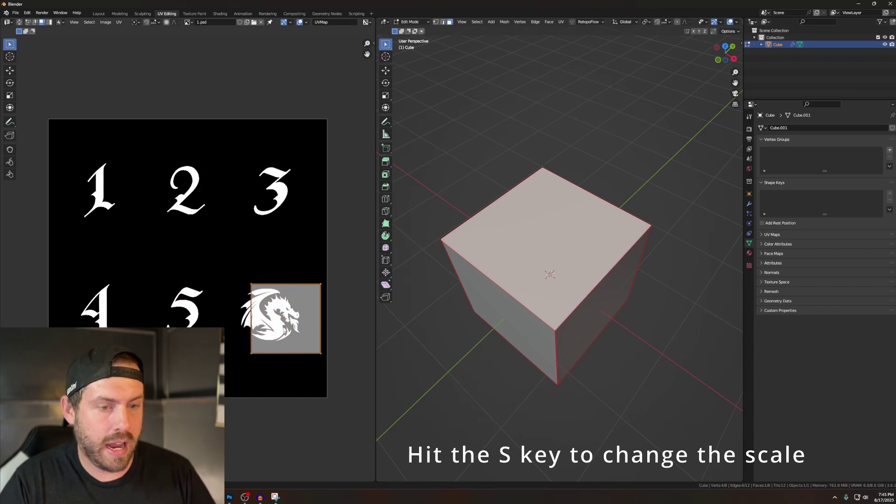
key(g)
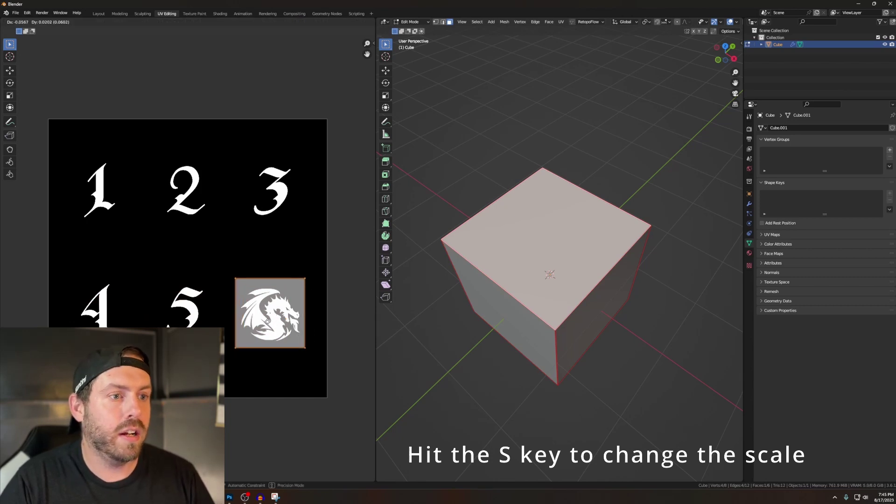
click(267, 322)
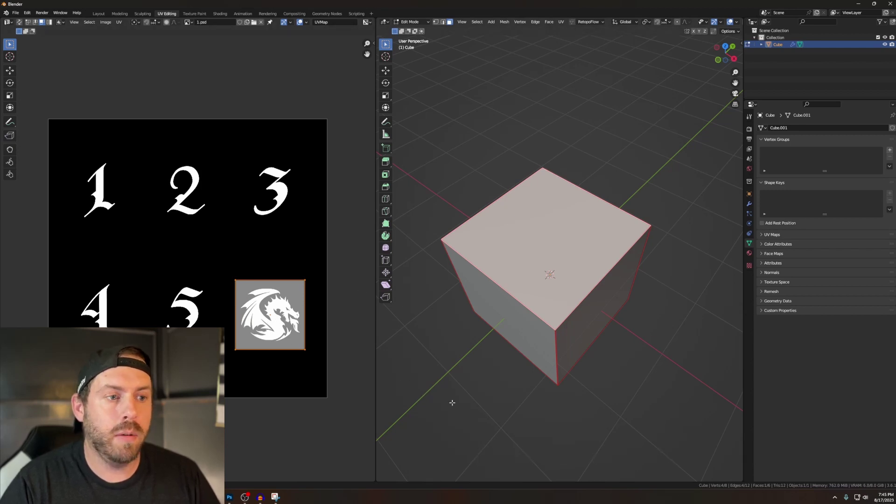
Step: Select the cube's bottom face, opposite the dragon, and centre its UV square on the number 1
middle_drag(452, 402, 639, 172)
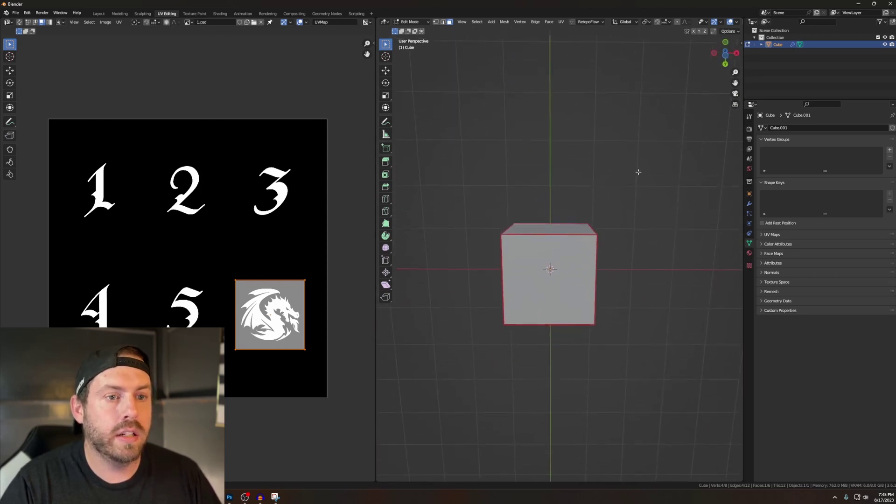
click(562, 296)
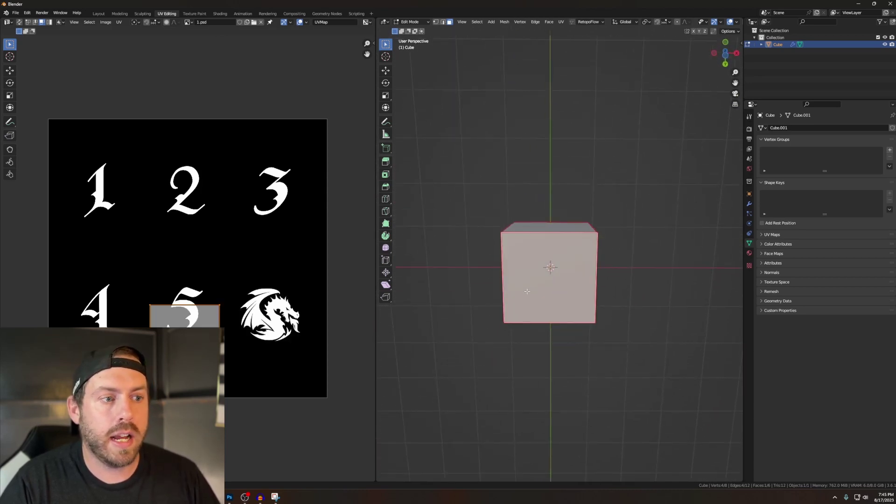
key(g)
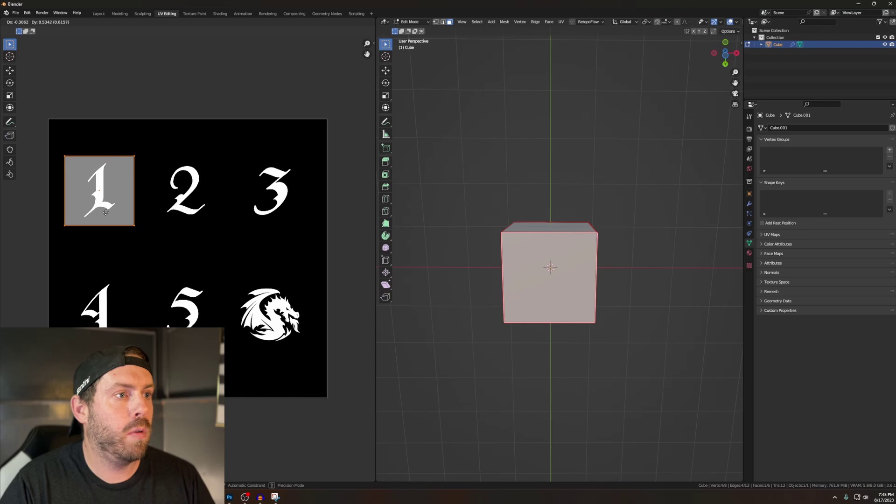
click(106, 212)
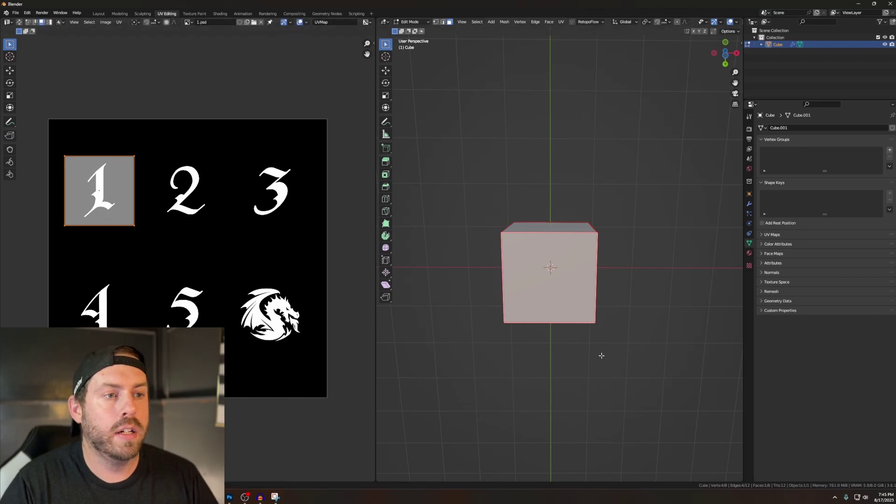
Step: Select one of the cube's side faces and centre its UV square on the number 2
middle_drag(602, 356, 544, 318)
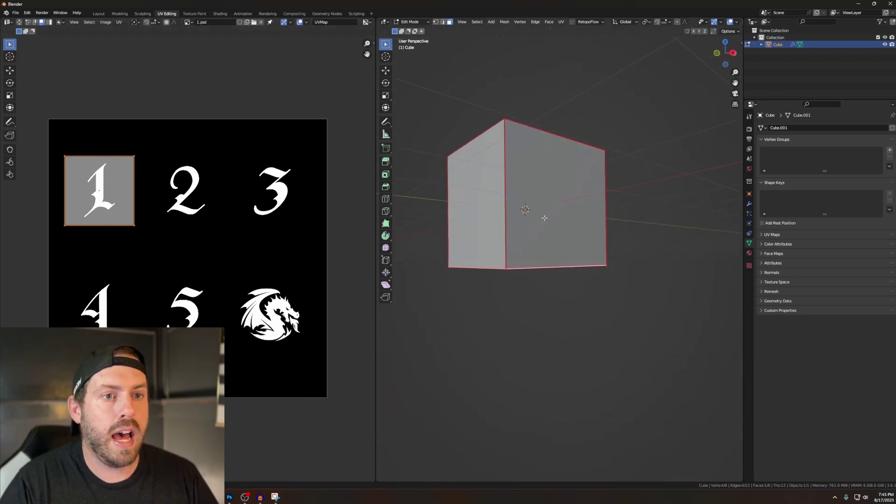
click(535, 236)
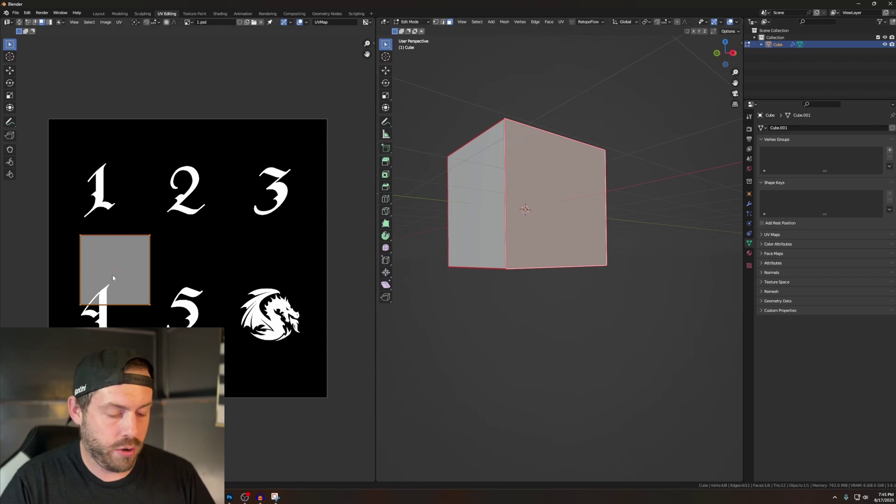
key(g)
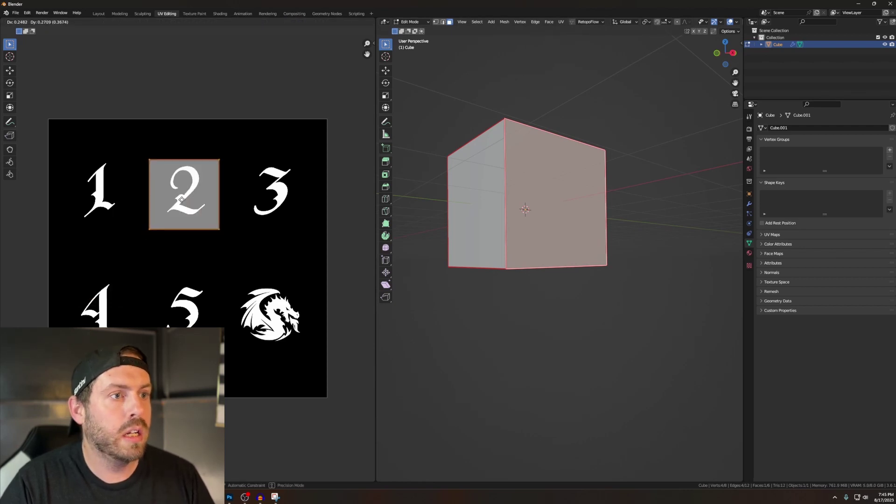
click(182, 197)
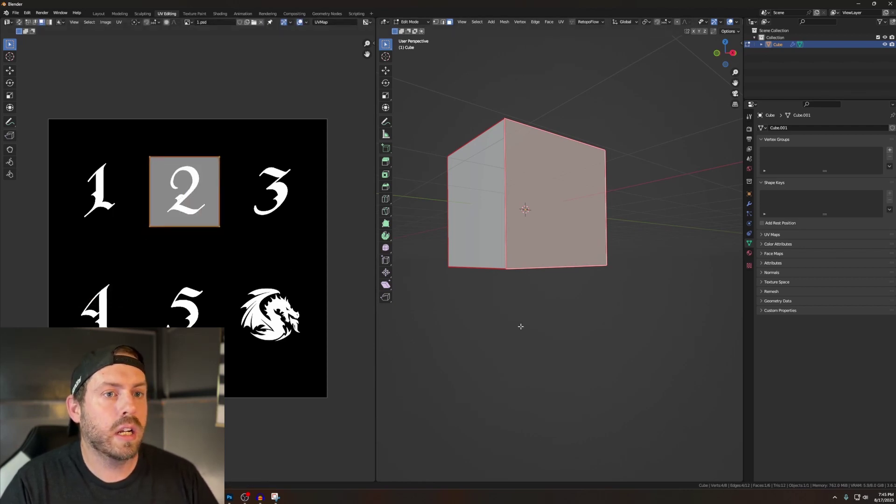
Step: Select the next unassigned side face and move its UV square over the number 5
middle_drag(520, 327, 638, 338)
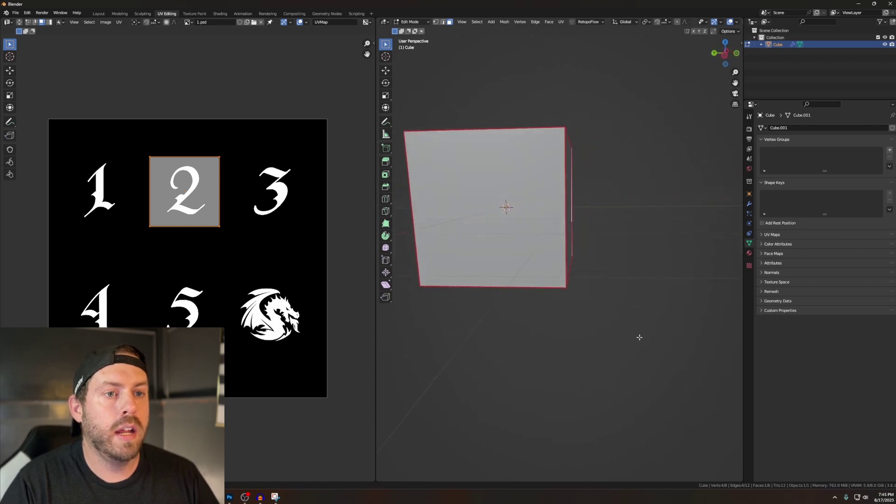
click(506, 240)
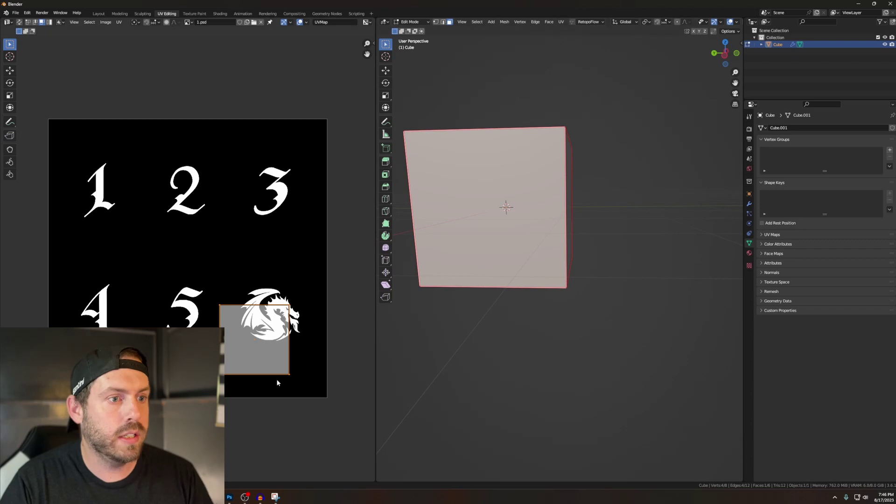
drag(261, 359, 194, 330)
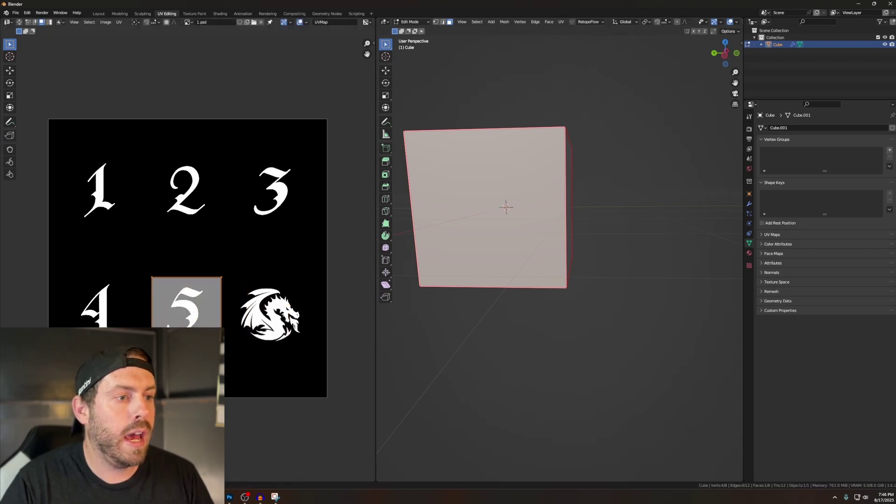
Step: Select another unassigned side face and centre its UV square on the number 3
middle_drag(509, 338, 481, 304)
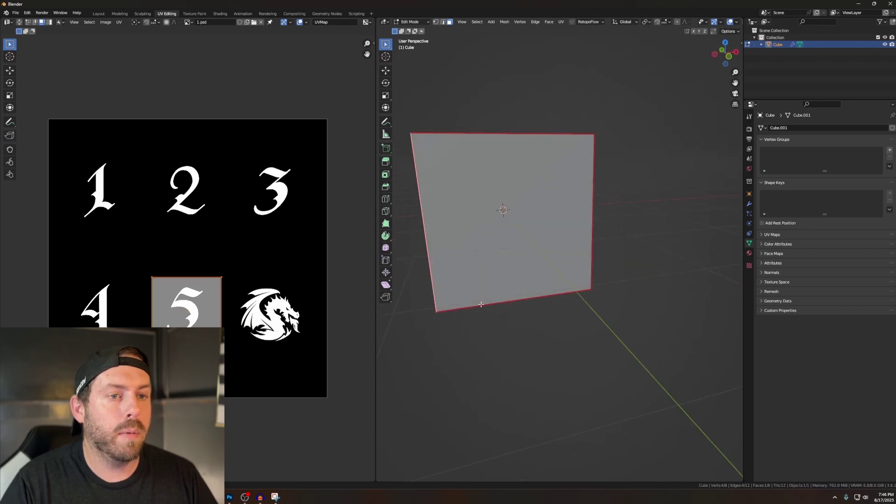
click(520, 243)
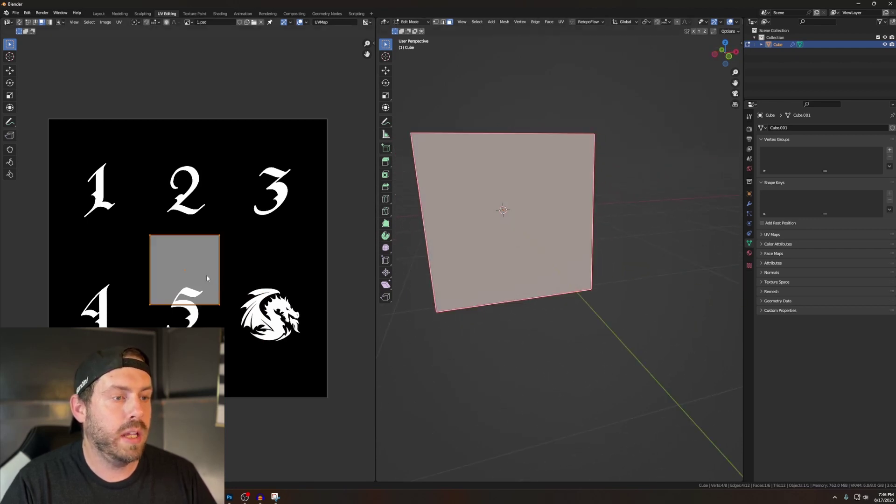
drag(207, 278, 293, 197)
Step: Select the last unassigned side face and move its UV square over the number 4
middle_drag(472, 364, 631, 375)
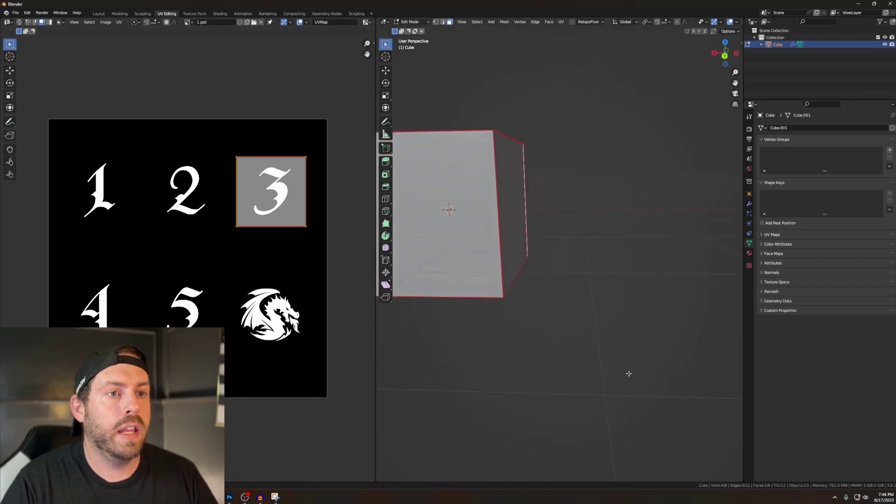
click(453, 241)
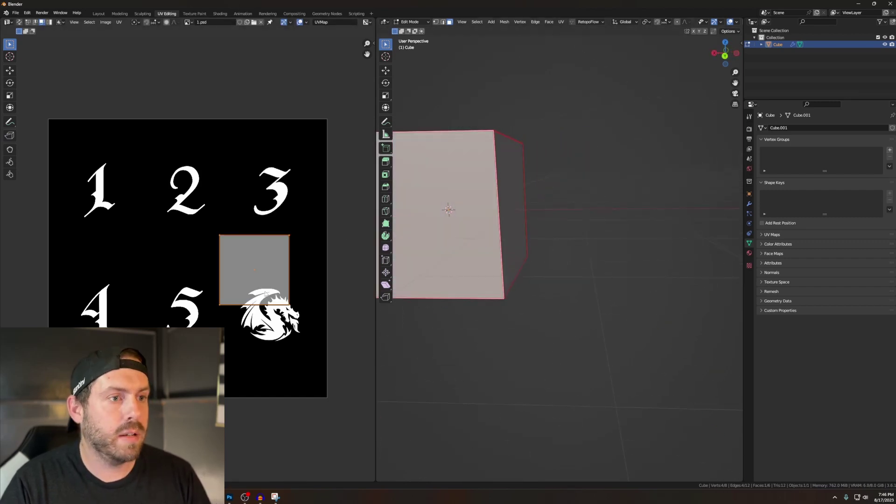
key(g)
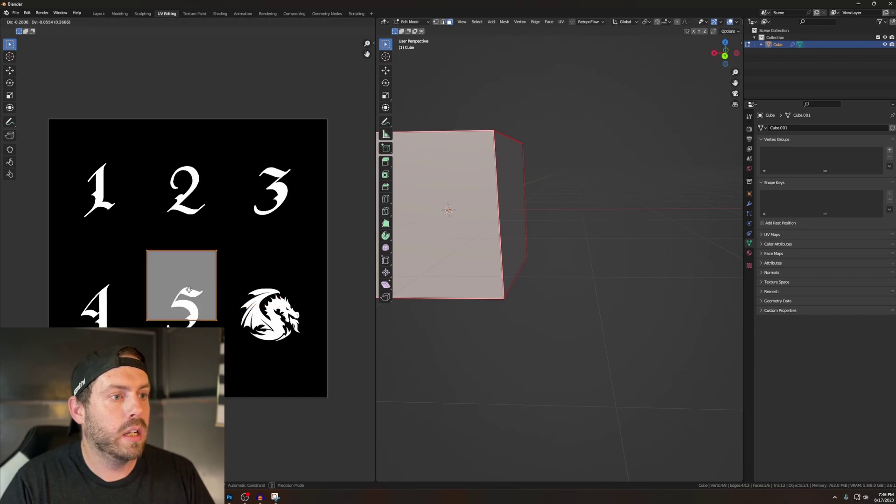
click(252, 268)
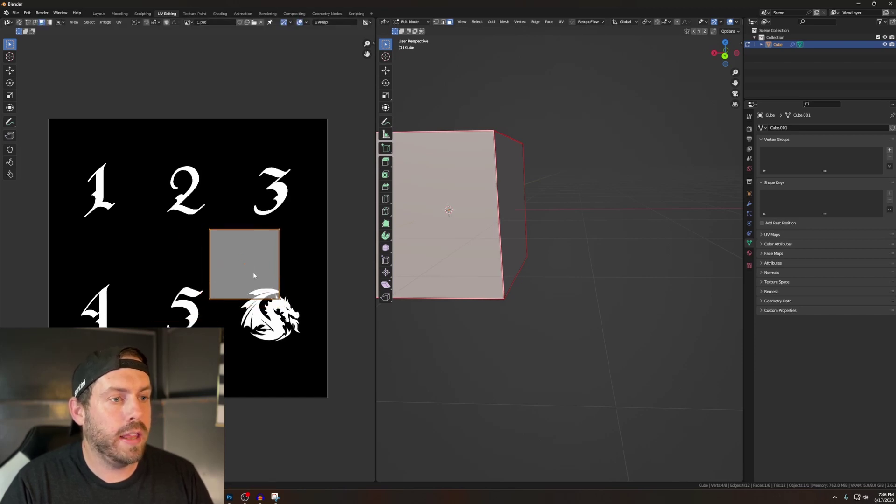
key(g)
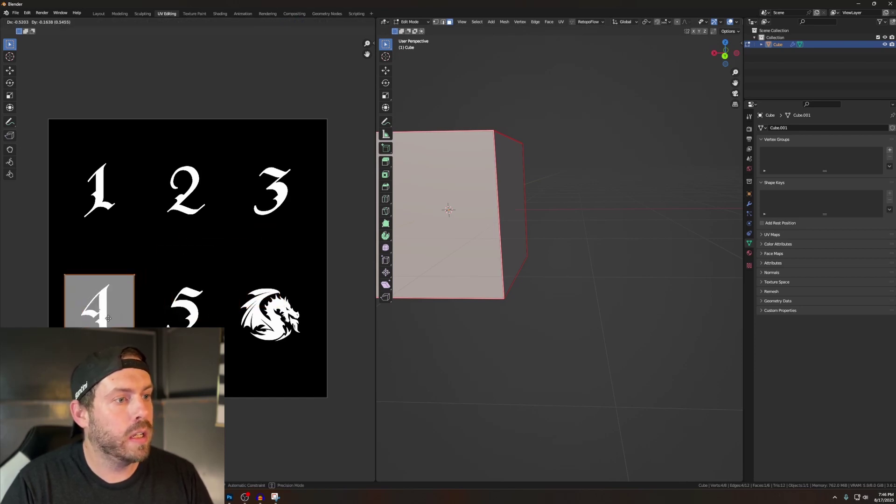
click(109, 320)
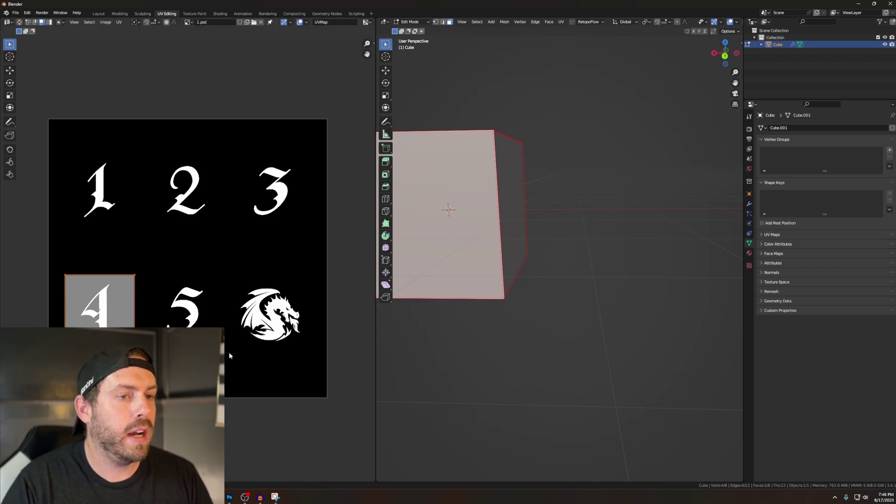
Step: Switch the cube to Object Mode and examine the displaced dragon engraving on its top face
middle_drag(462, 381, 507, 414)
click(424, 23)
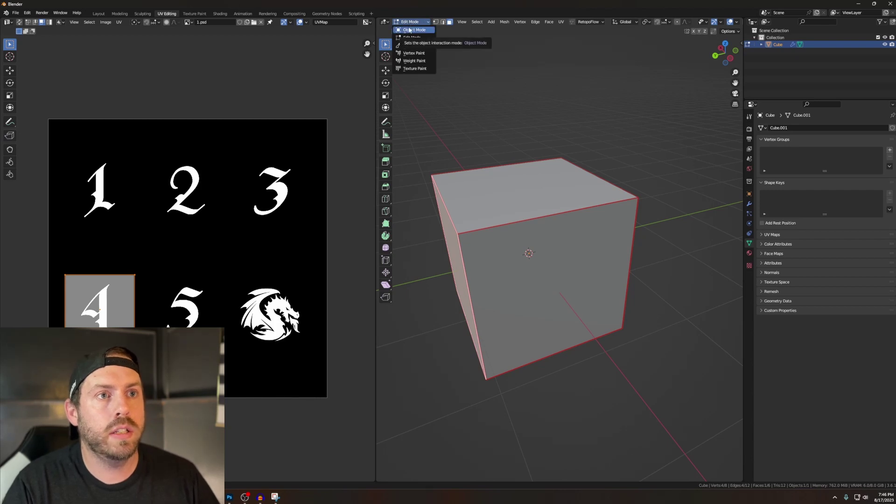
click(409, 30)
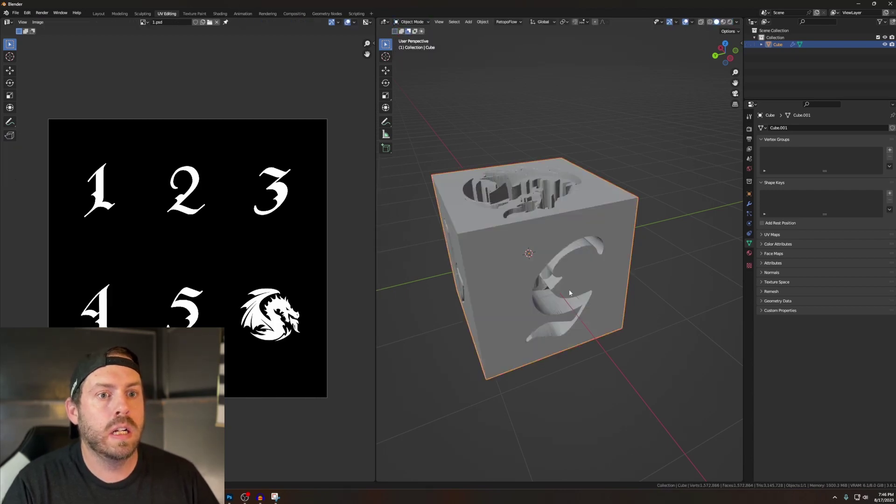
scroll(570, 293, down, 3)
middle_drag(570, 293, 574, 386)
scroll(536, 386, up, 5)
scroll(536, 386, down, 3)
scroll(632, 304, down, 2)
scroll(573, 386, up, 5)
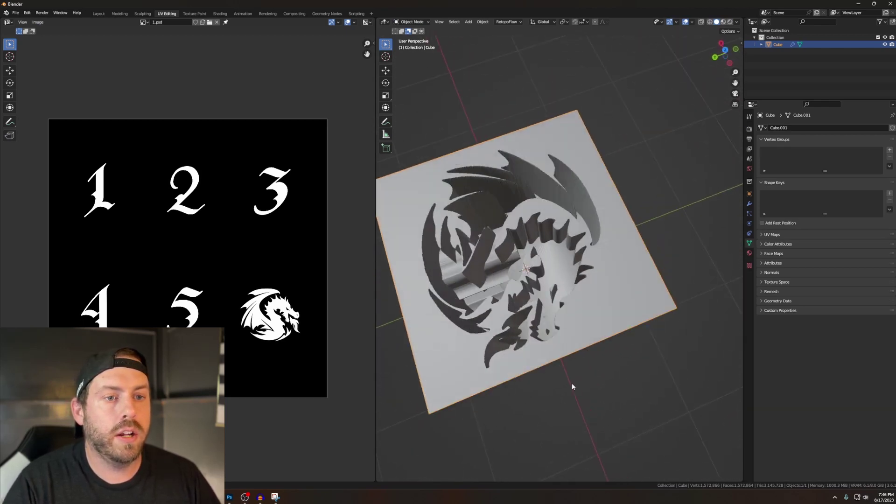
middle_drag(532, 339, 467, 304)
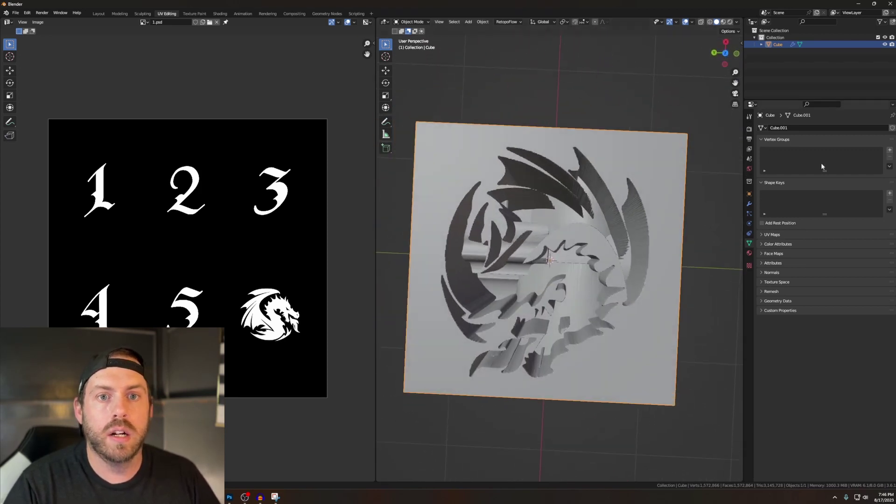
Step: Set the Displace modifier's Strength to -0.01 to make the engraving shallower
click(750, 204)
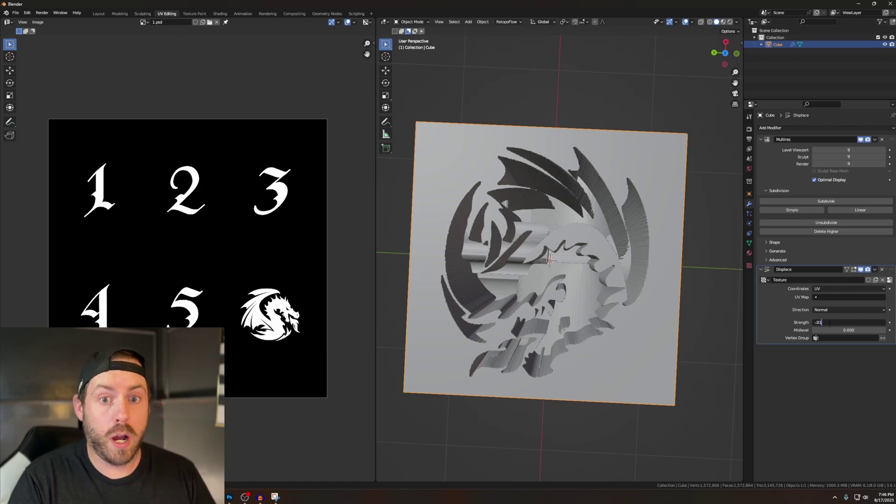
key(Return)
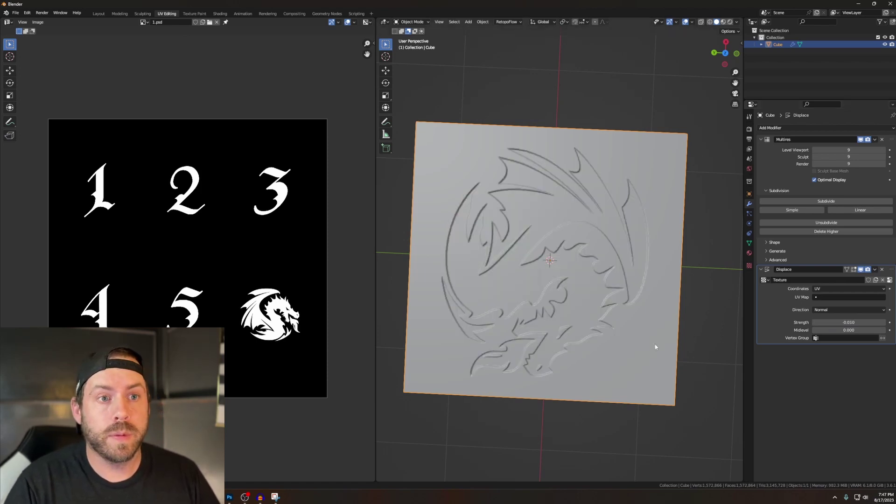
Step: Set the Displace modifier's Strength to -0.1 to deepen the engraving
middle_drag(654, 346, 658, 326)
click(854, 323)
key(BackSpace)
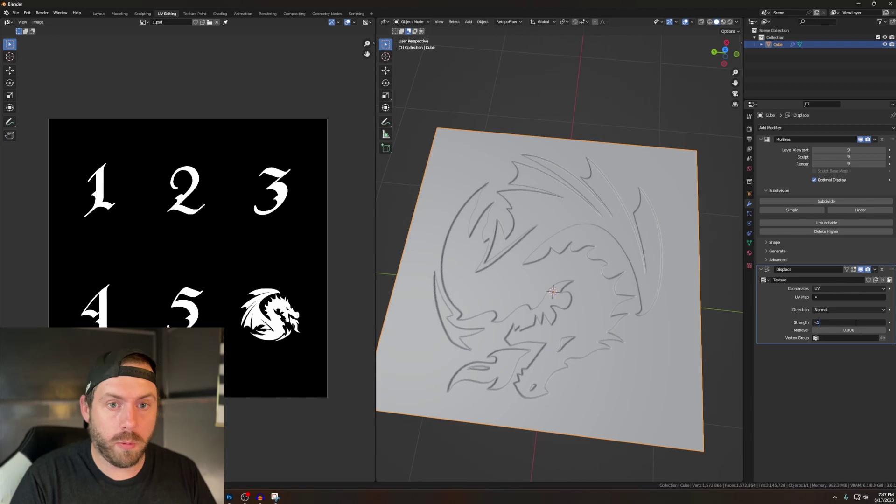
text(-.1)
key(Return)
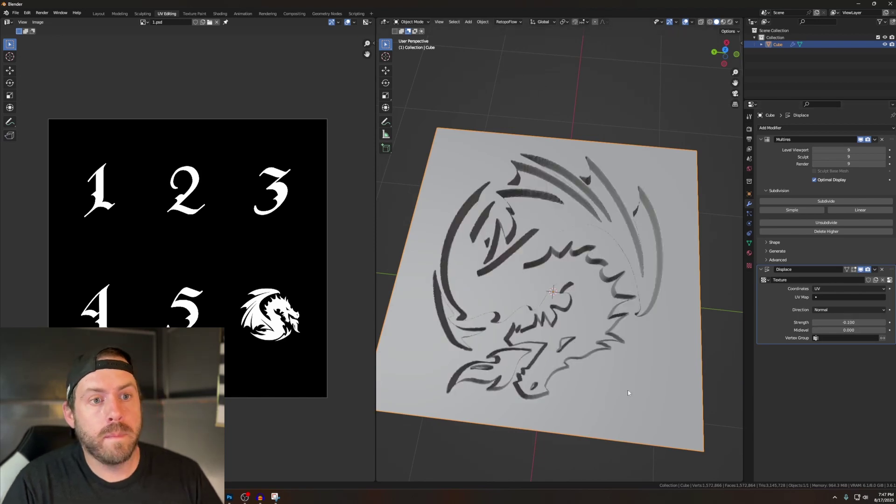
Step: Select the side face carrying the number 2 in Edit Mode, rotate its UV square 90 degrees, and return to Object Mode
middle_drag(628, 390, 621, 263)
scroll(609, 327, down, 6)
scroll(706, 238, down, 5)
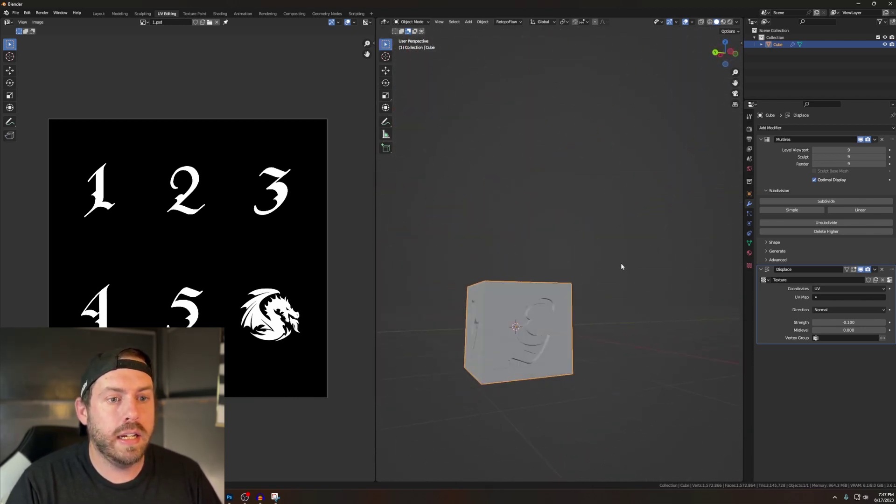
middle_drag(547, 335, 668, 351)
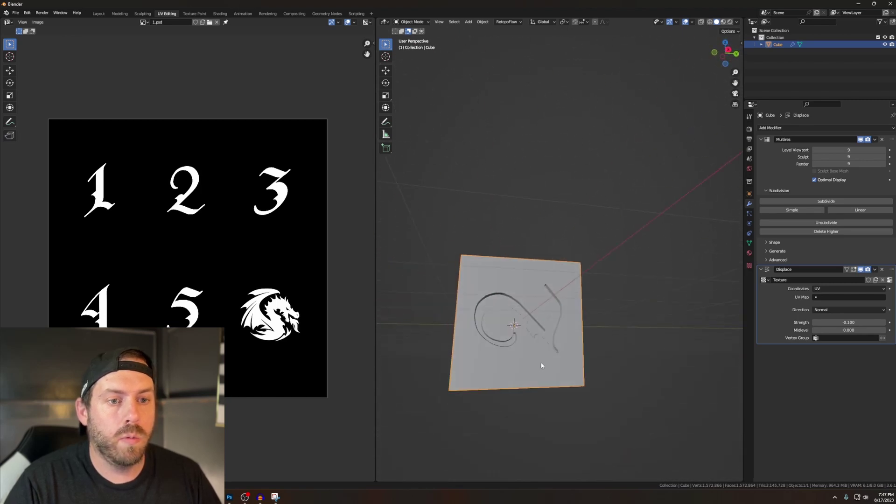
middle_drag(540, 366, 646, 371)
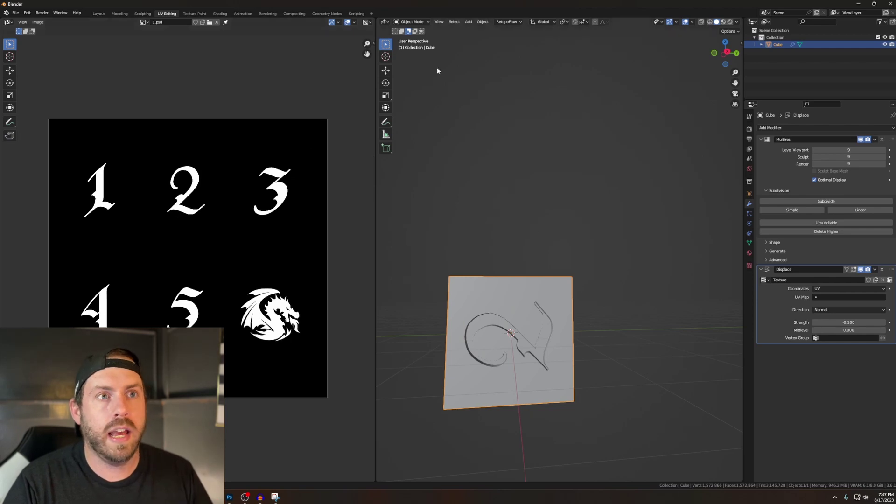
click(428, 22)
click(425, 39)
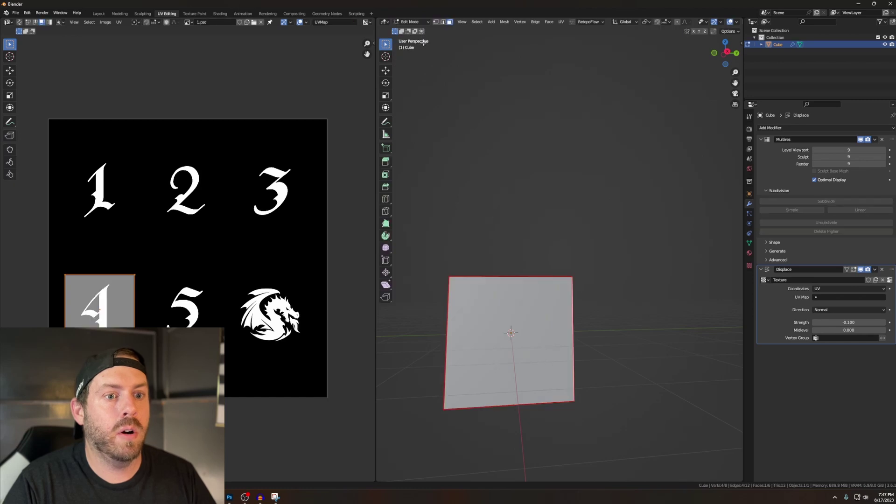
click(531, 339)
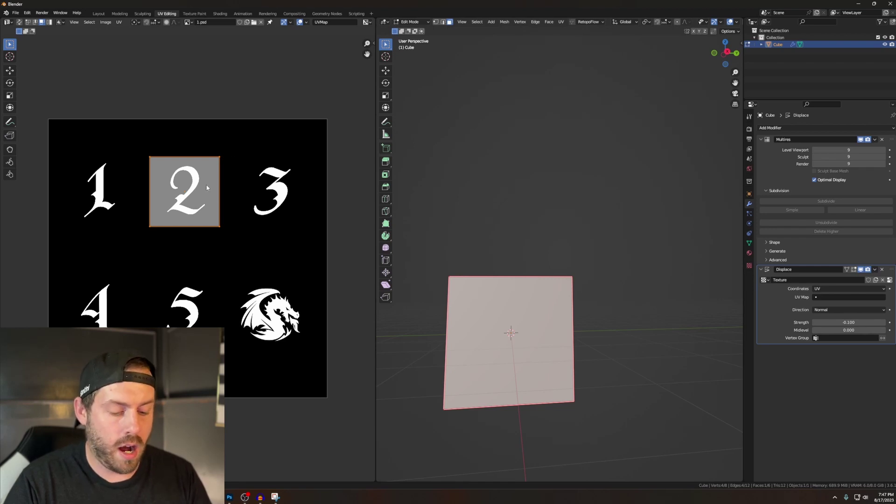
text(r90)
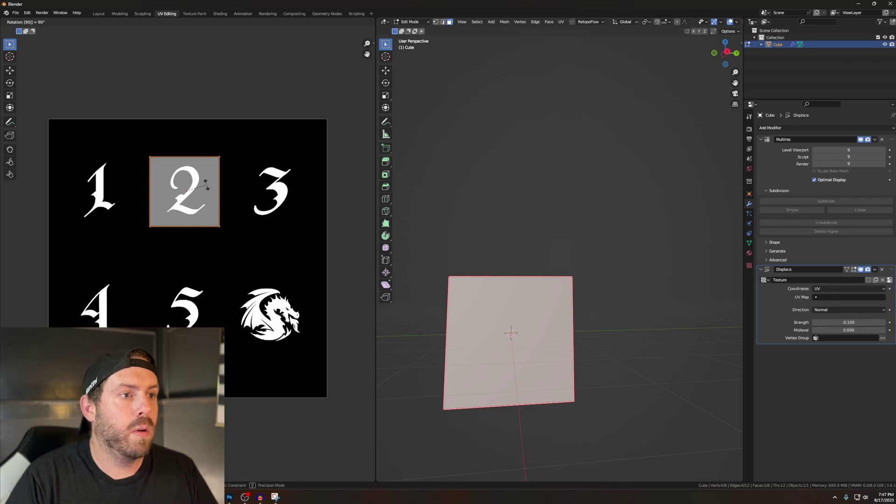
key(Return)
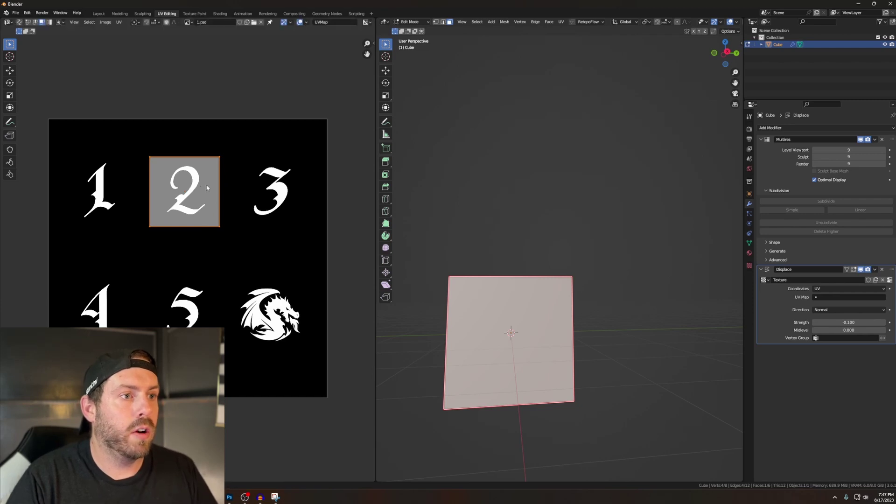
click(411, 22)
click(425, 31)
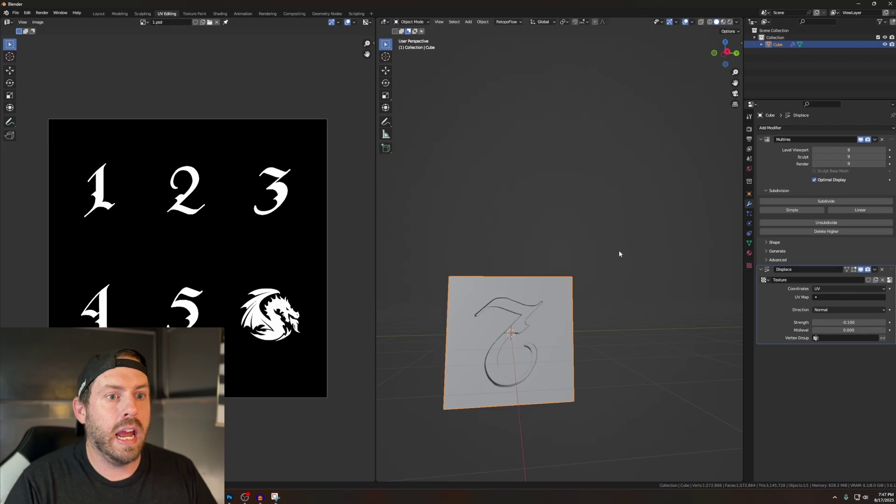
Step: Rotate the UV square of the face carrying the number 3 by 90 degrees in Edit Mode, then return to Object Mode
middle_drag(619, 251, 685, 306)
scroll(686, 306, up, 4)
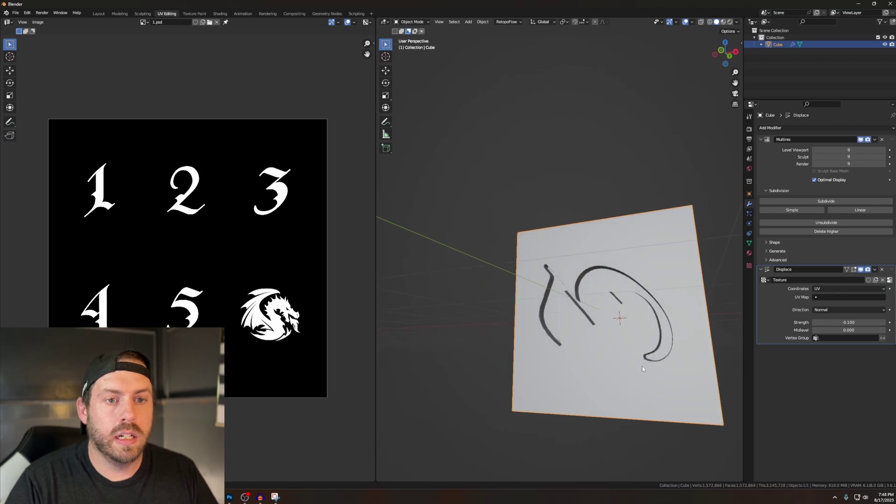
click(422, 22)
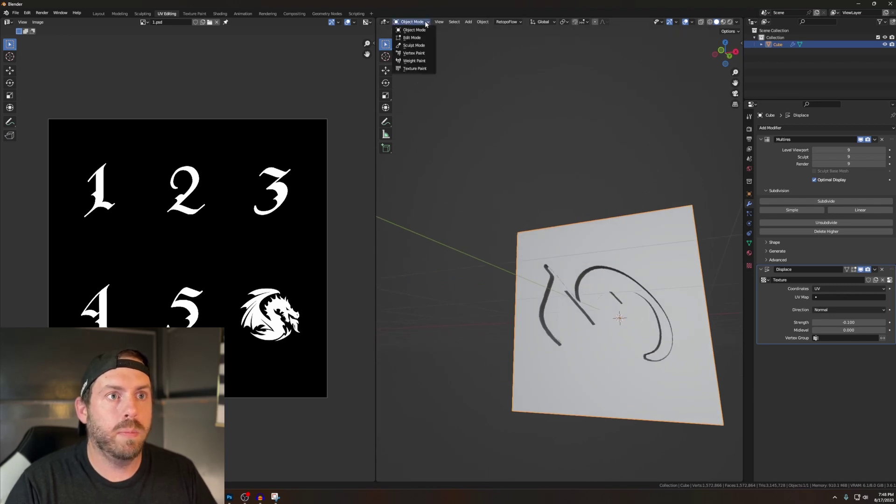
click(418, 32)
key(Right)
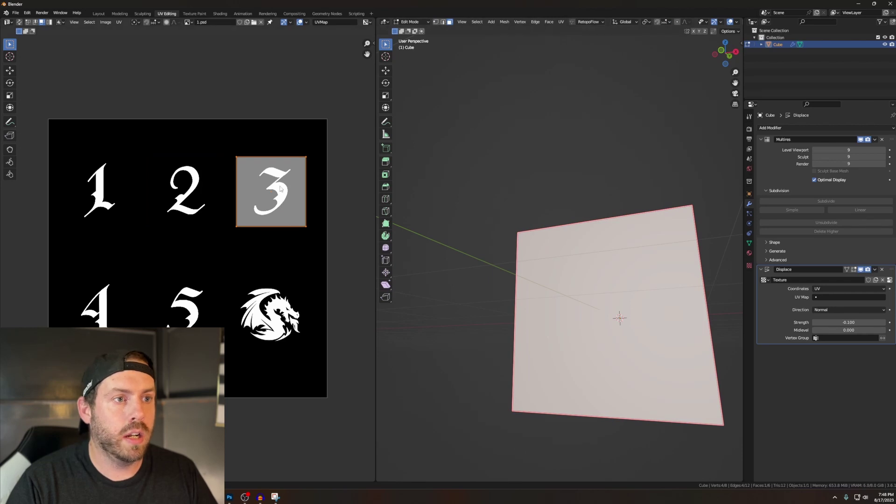
text(r)
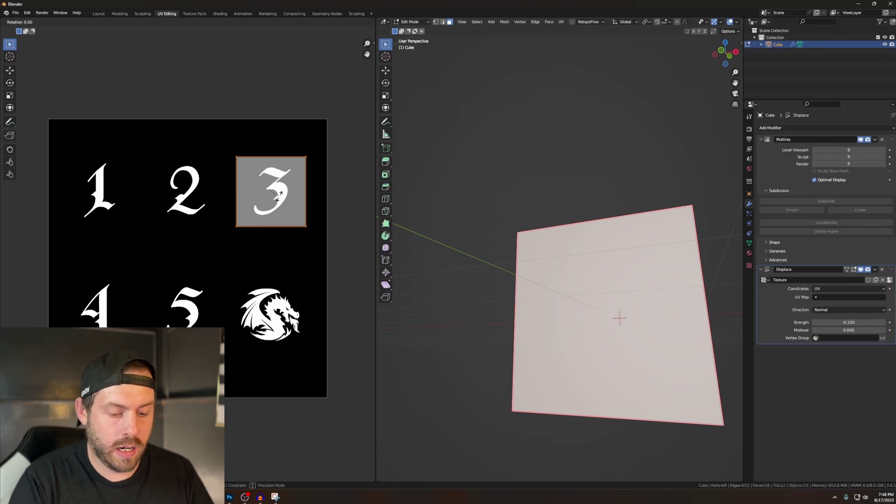
text(90)
key(Return)
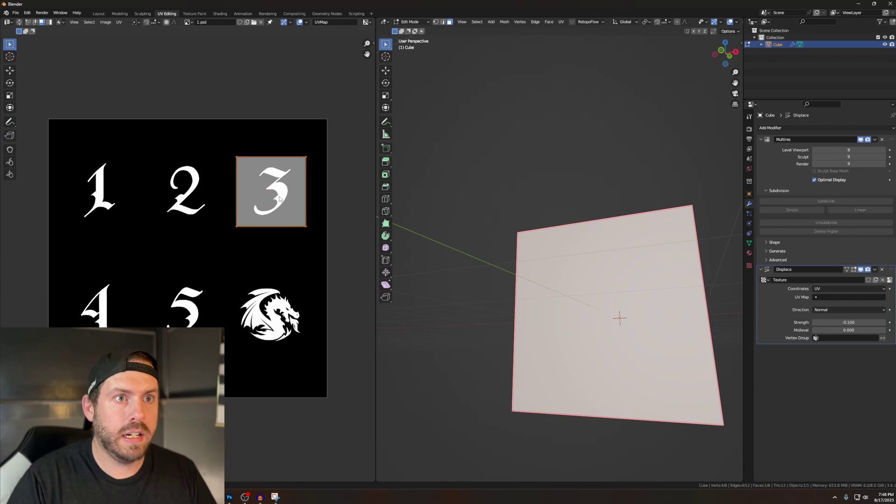
click(425, 23)
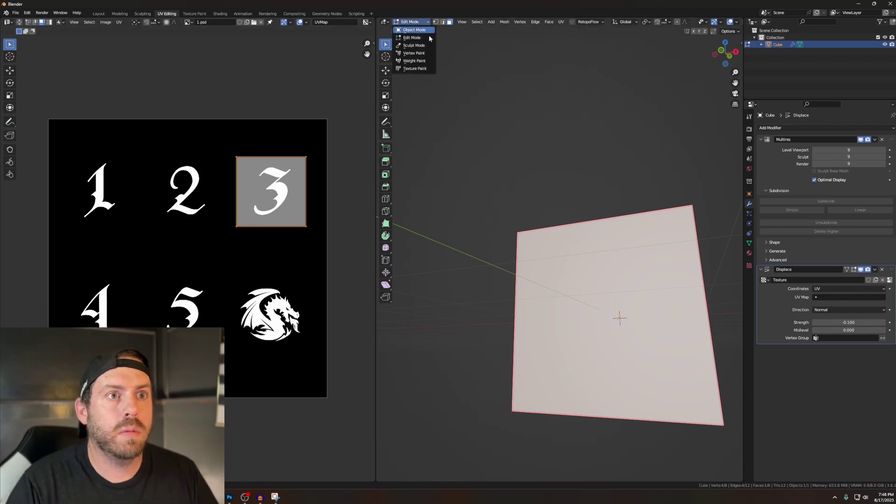
click(426, 30)
Step: Examine the orientation and depth of the engraved numbers and dragon around the die
scroll(548, 246, down, 5)
middle_drag(548, 246, 499, 314)
middle_drag(445, 304, 607, 279)
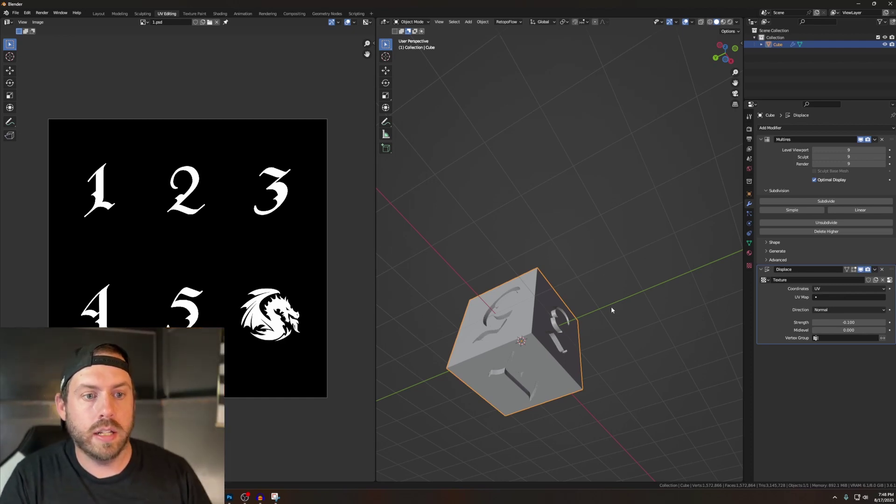
middle_drag(611, 310, 601, 397)
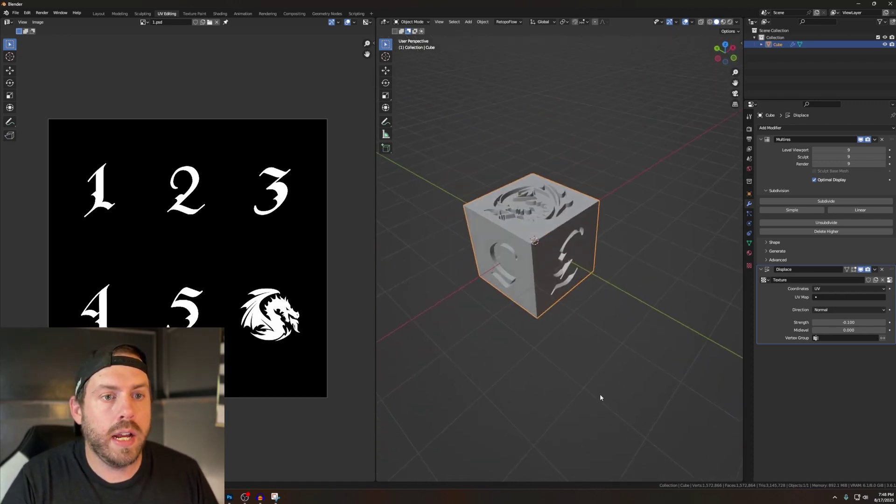
scroll(586, 386, up, 3)
scroll(587, 382, down, 2)
scroll(582, 376, up, 3)
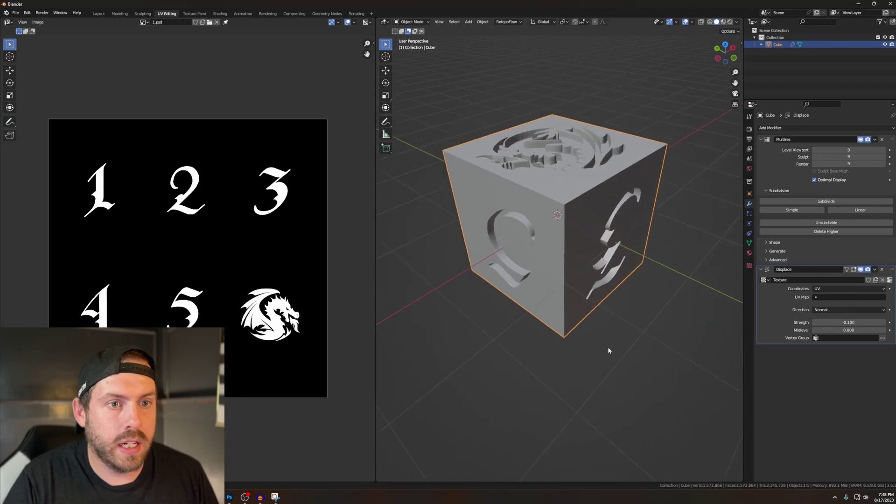
middle_drag(608, 350, 603, 374)
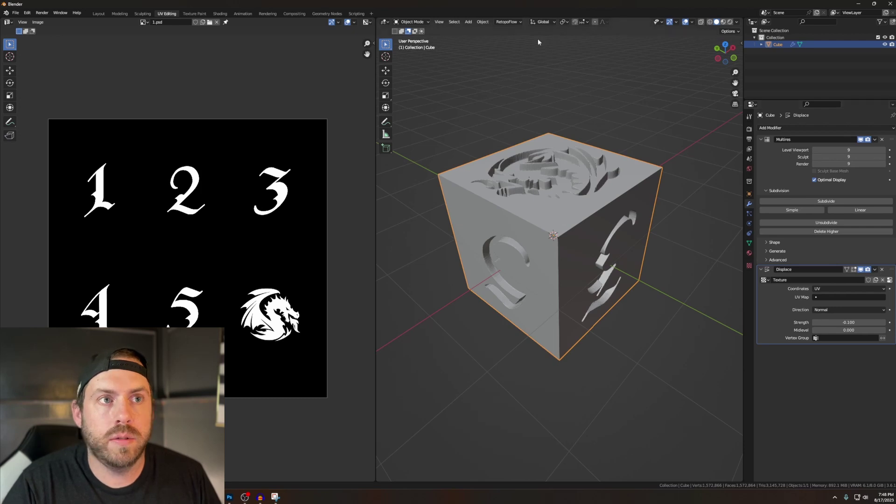
Step: Switch to the Layout workspace and view the engraved die up close
click(101, 14)
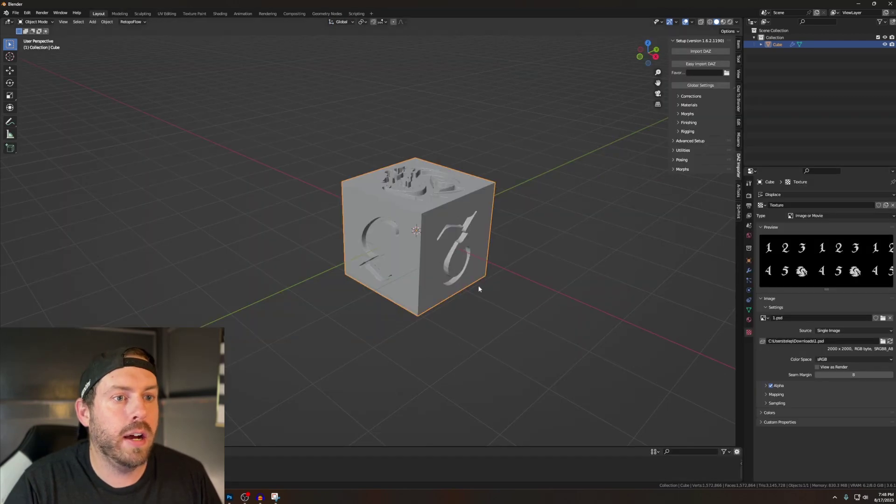
scroll(478, 289, up, 5)
scroll(479, 289, down, 2)
scroll(537, 302, up, 1)
scroll(465, 299, down, 1)
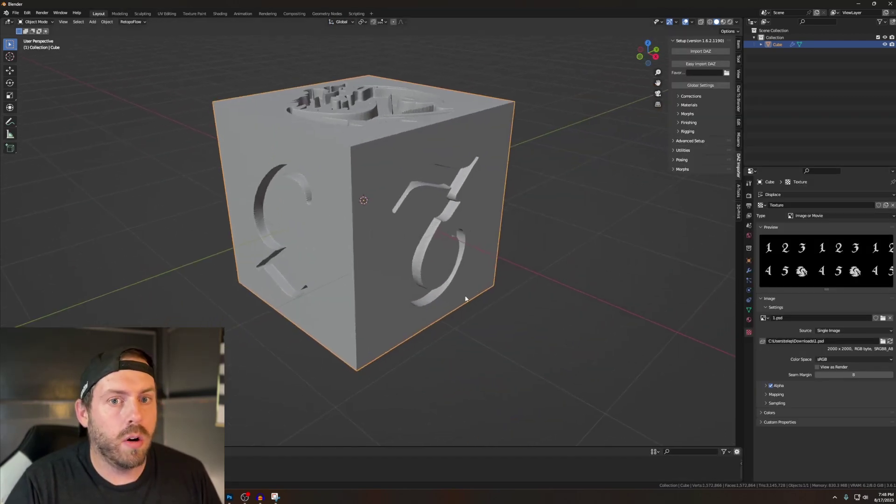
middle_drag(466, 299, 480, 312)
Step: Apply the Displace modifier and the Multires modifier to the cube
click(749, 270)
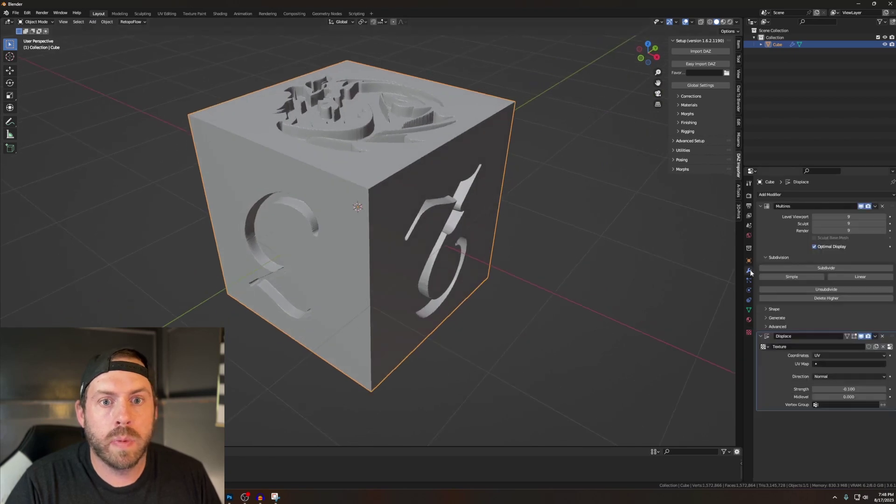
click(876, 337)
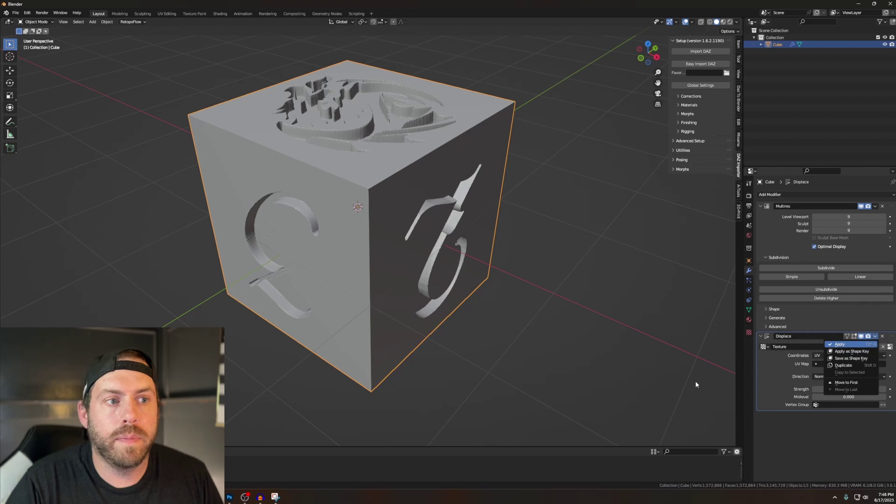
key(Return)
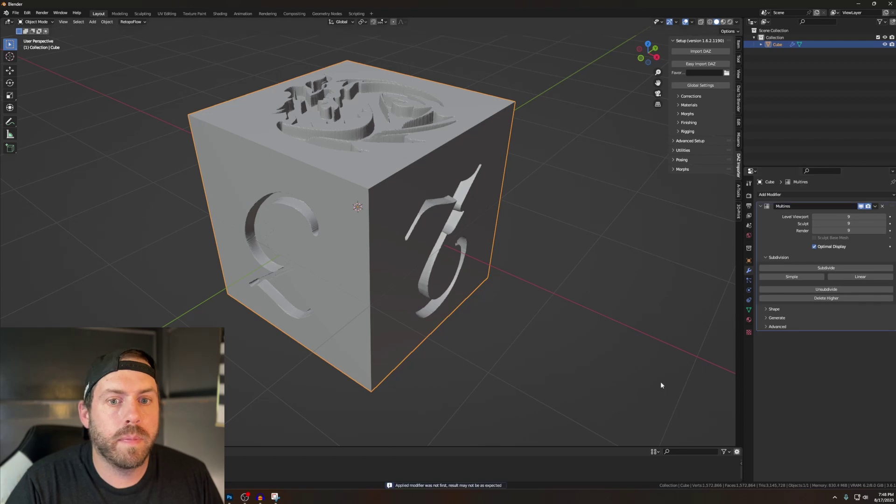
click(875, 207)
click(868, 215)
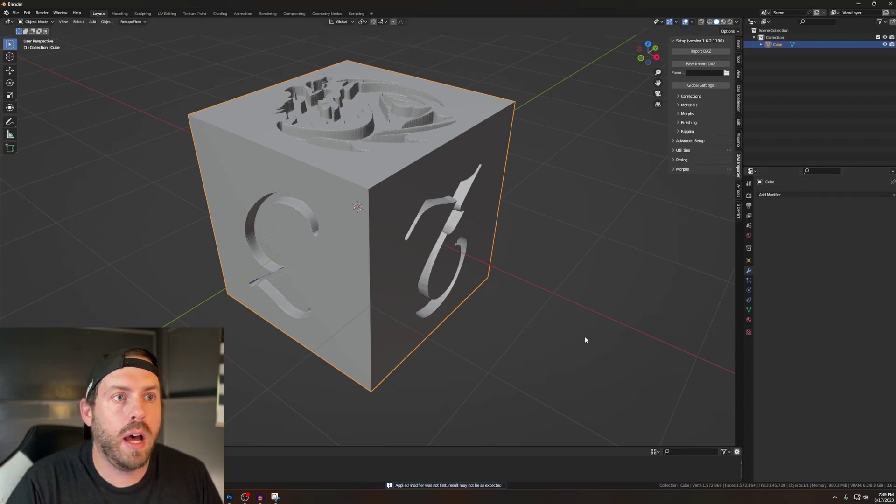
Step: Switch the engraved cube to Edit Mode
mouse_move(590, 334)
middle_down()
mouse_move(554, 304)
mouse_move(603, 294)
mouse_move(581, 327)
middle_up()
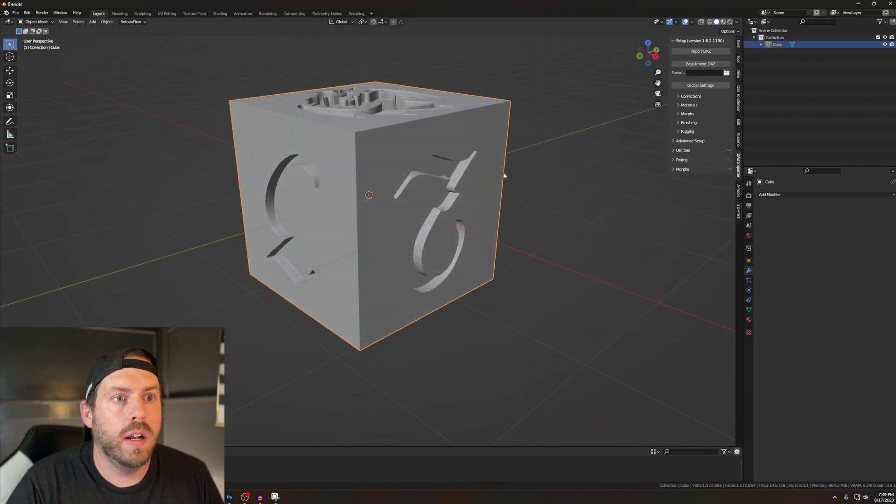
middle_drag(505, 176, 466, 164)
click(49, 22)
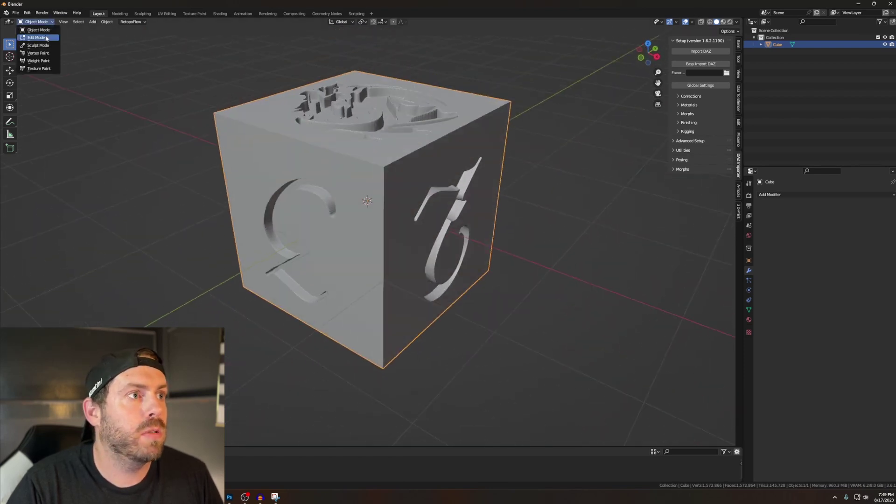
key(Return)
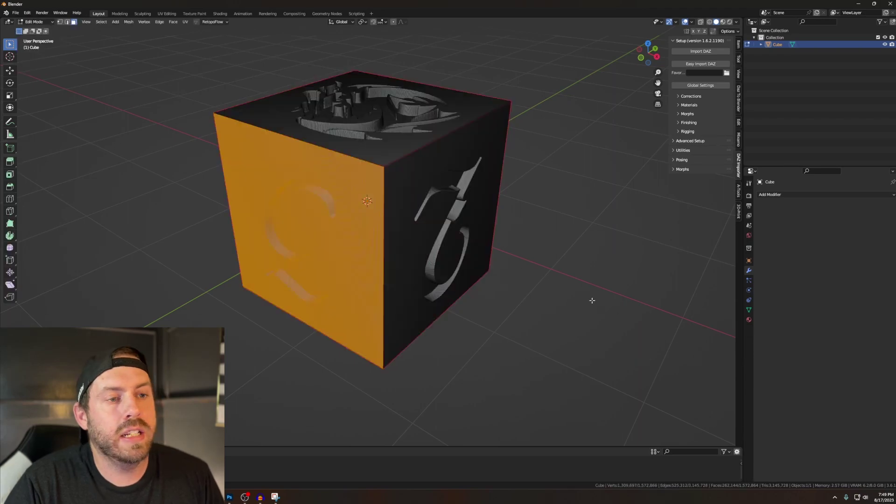
Step: Examine the mesh density and the edges of the dragon engraving on the die's top face
middle_drag(584, 316, 582, 360)
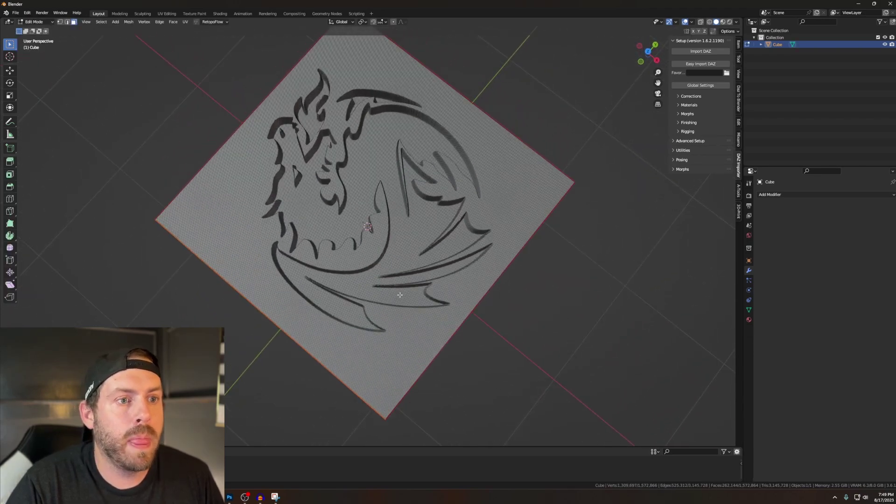
scroll(400, 295, up, 10)
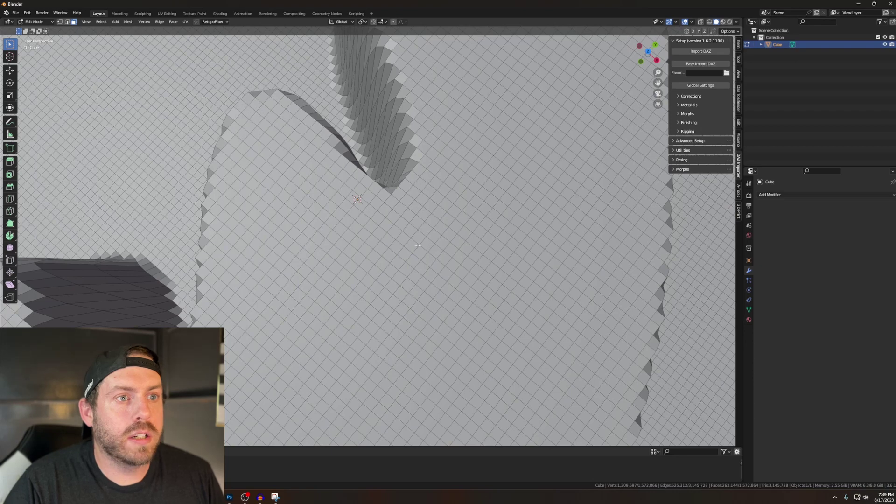
scroll(366, 192, down, 10)
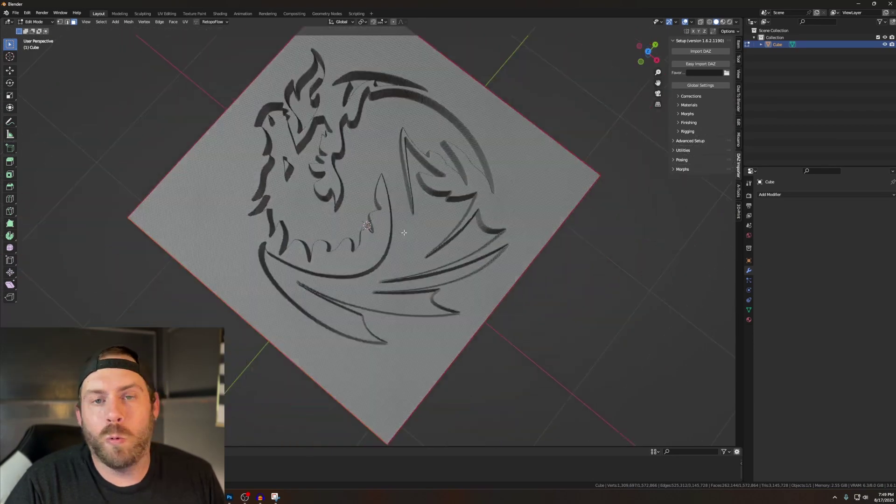
scroll(403, 232, down, 2)
scroll(406, 240, up, 12)
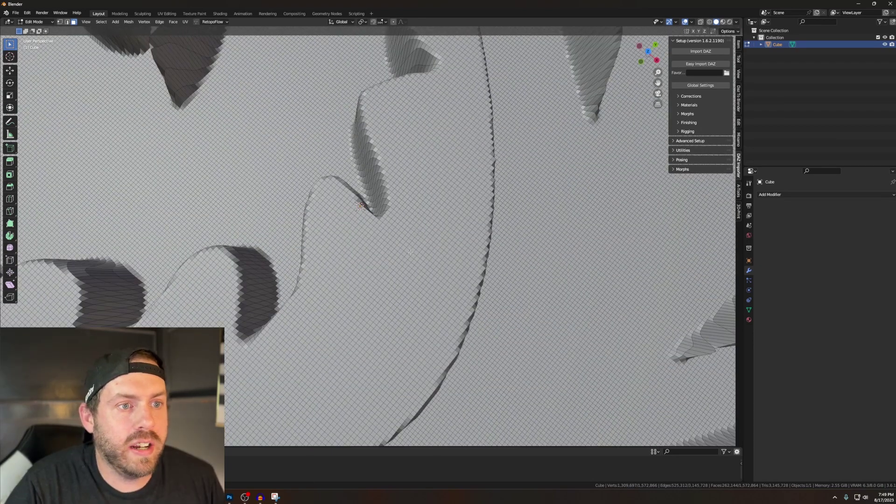
scroll(410, 251, up, 2)
scroll(414, 233, down, 6)
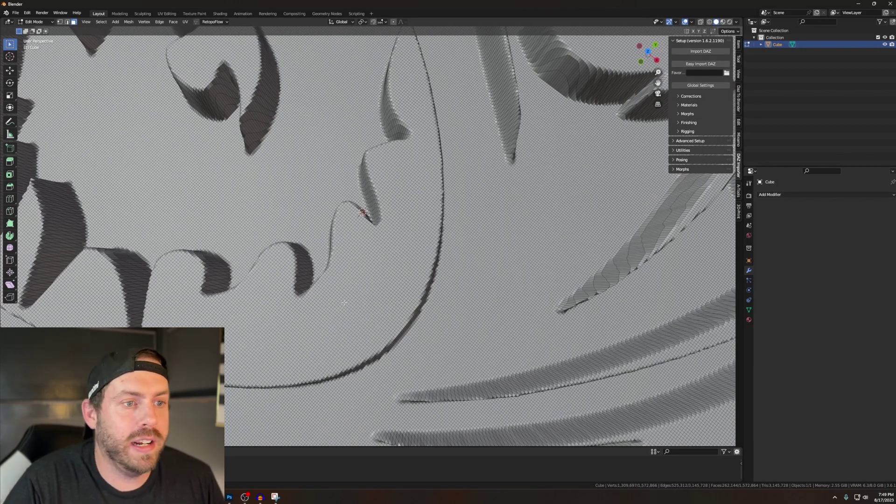
scroll(389, 343, down, 10)
mouse_move(434, 314)
middle_down()
mouse_move(443, 314)
mouse_move(423, 230)
mouse_move(489, 239)
mouse_move(449, 286)
mouse_move(410, 300)
mouse_move(461, 280)
mouse_move(479, 290)
mouse_move(467, 320)
mouse_move(425, 306)
middle_up()
scroll(479, 290, up, 4)
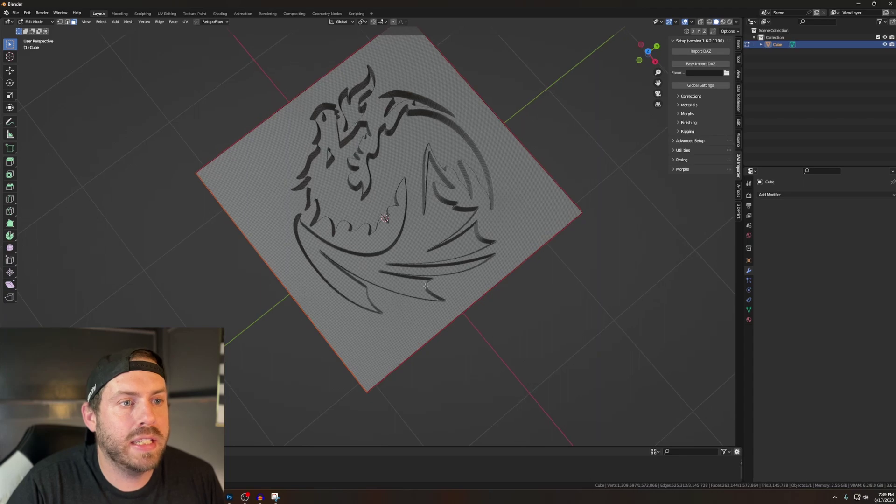
Step: Examine the dense mesh of the dragon face and the engraved numbers on the cube's side faces
scroll(434, 282, up, 5)
scroll(434, 282, down, 6)
scroll(443, 303, up, 3)
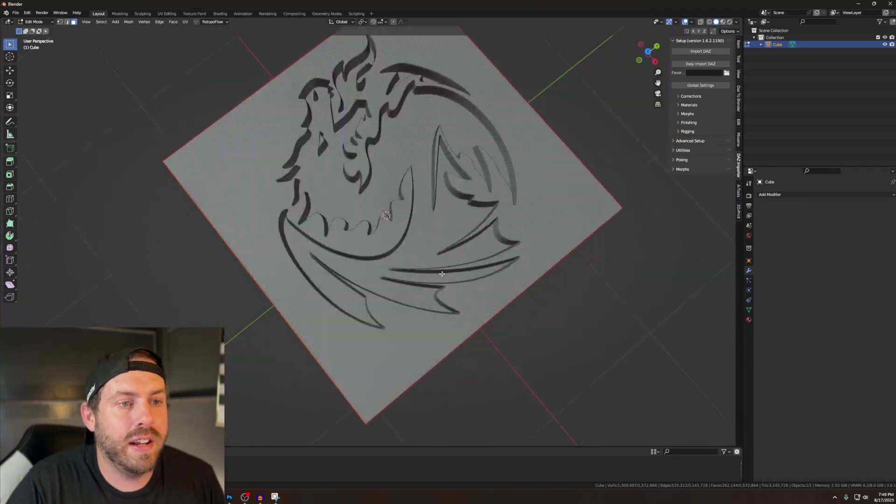
scroll(456, 325, down, 3)
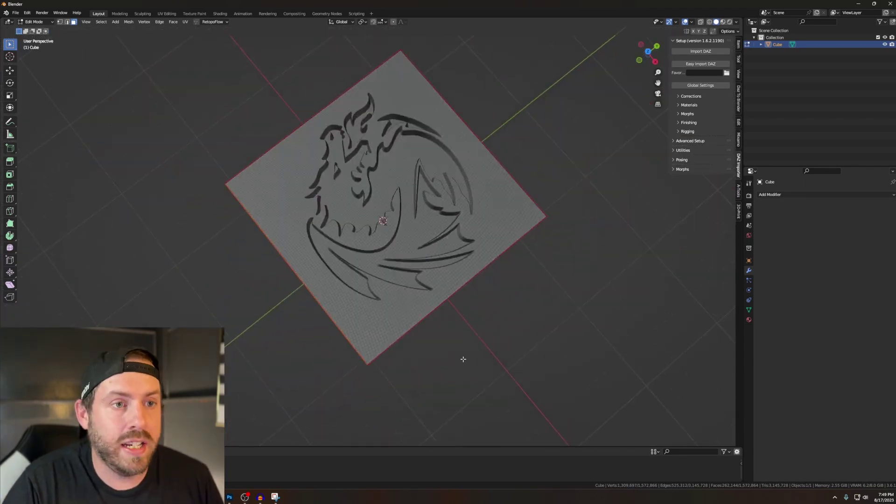
middle_drag(462, 360, 445, 271)
scroll(446, 262, up, 8)
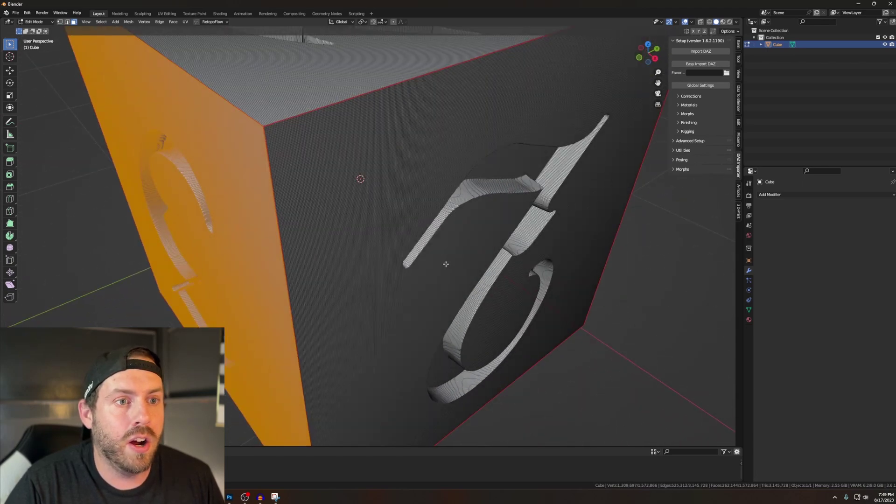
scroll(452, 250, down, 12)
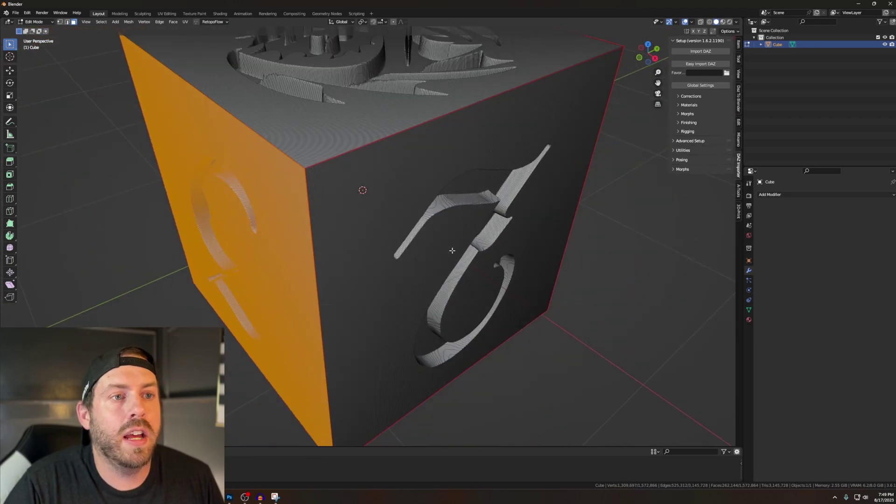
scroll(461, 245, up, 2)
middle_drag(452, 252, 427, 262)
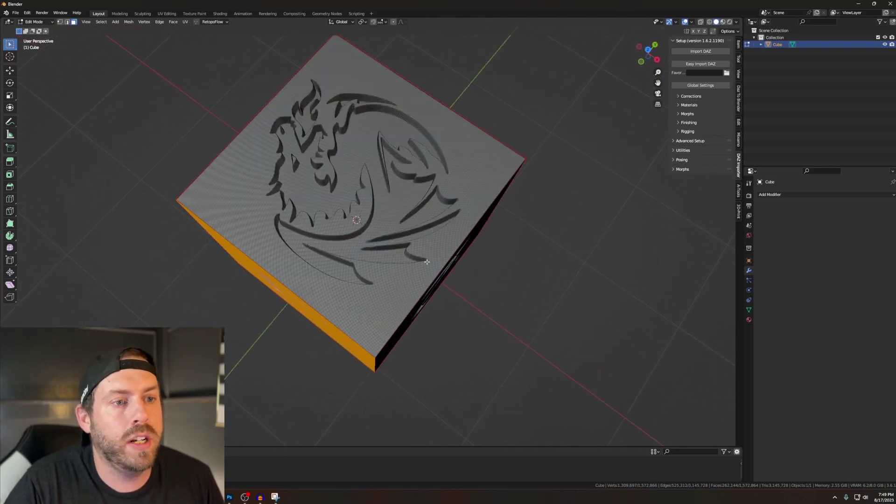
scroll(422, 266, up, 8)
scroll(360, 198, down, 10)
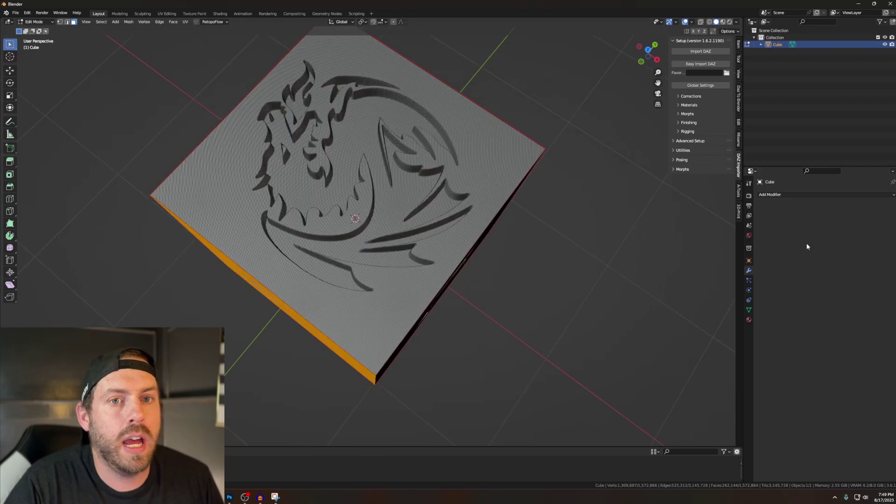
Step: Add a Decimate modifier in Collapse mode to the cube with a ratio of 0.25
click(807, 196)
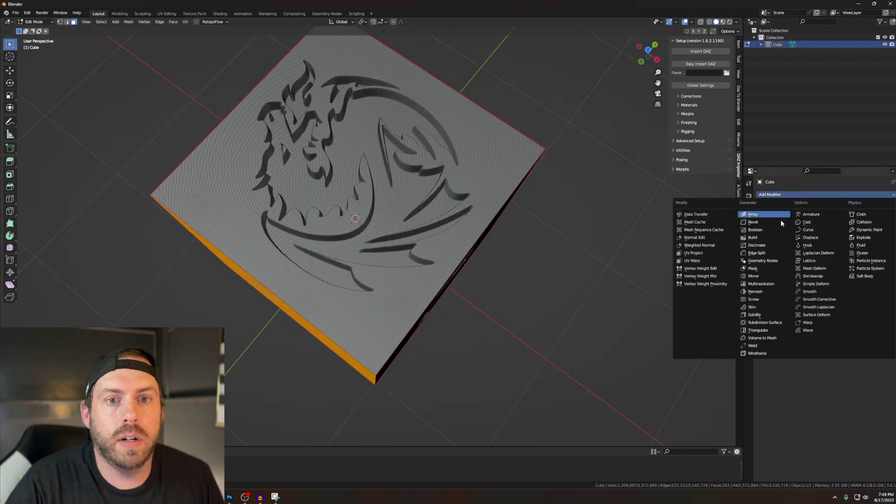
click(768, 245)
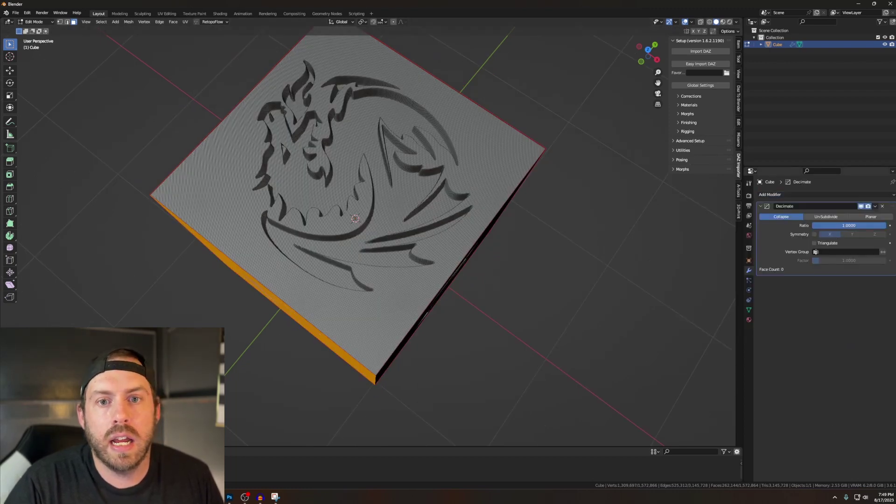
double_click(839, 226)
text(.25)
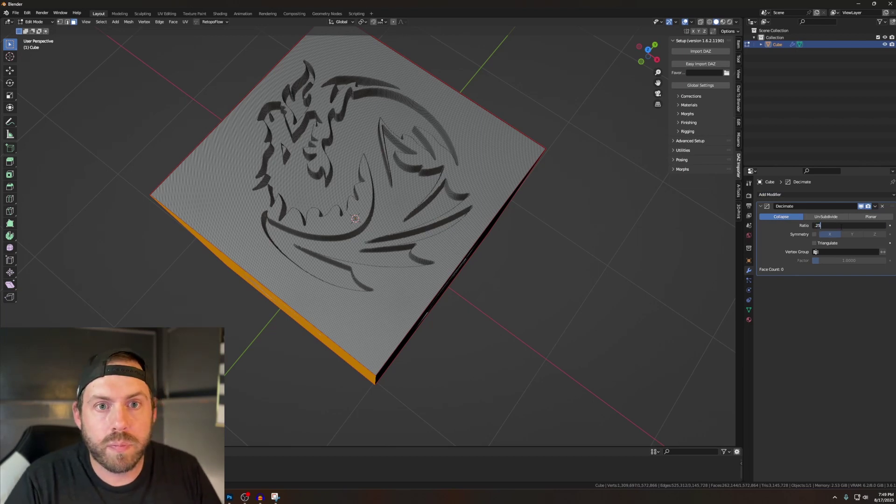
Step: Return the cube to Object Mode and view the decimated engravings on its top and side faces
click(47, 24)
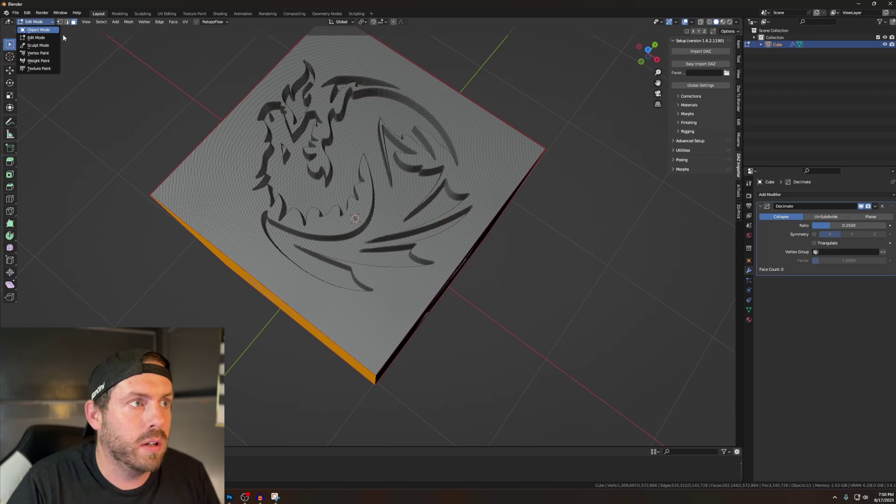
click(39, 29)
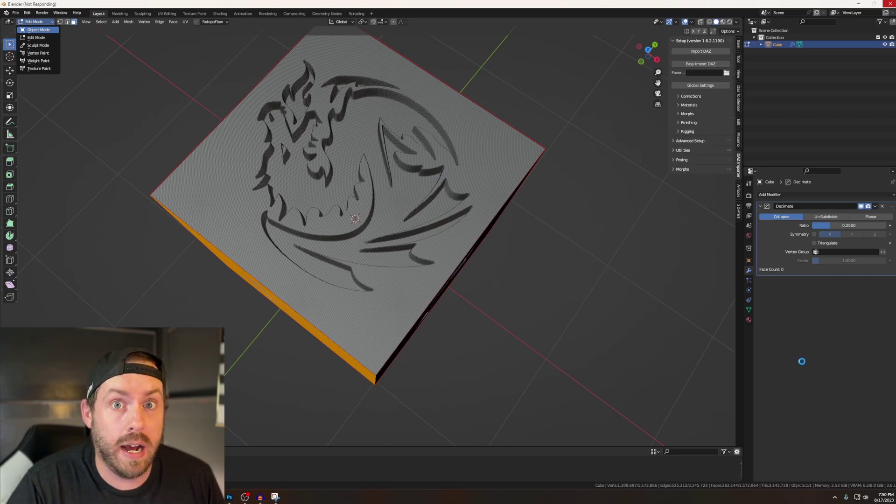
middle_drag(704, 347, 612, 317)
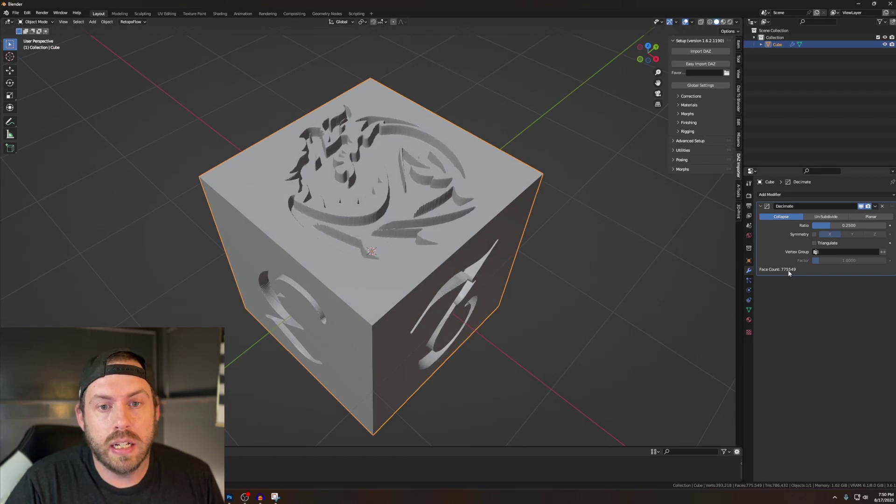
Step: Set the Decimate ratio to 0.1 and apply the modifier to the cube
click(834, 227)
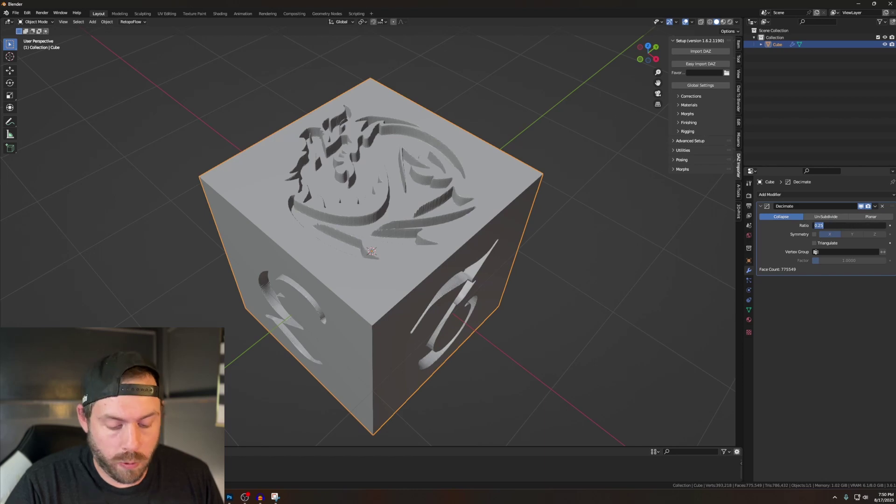
text(.1)
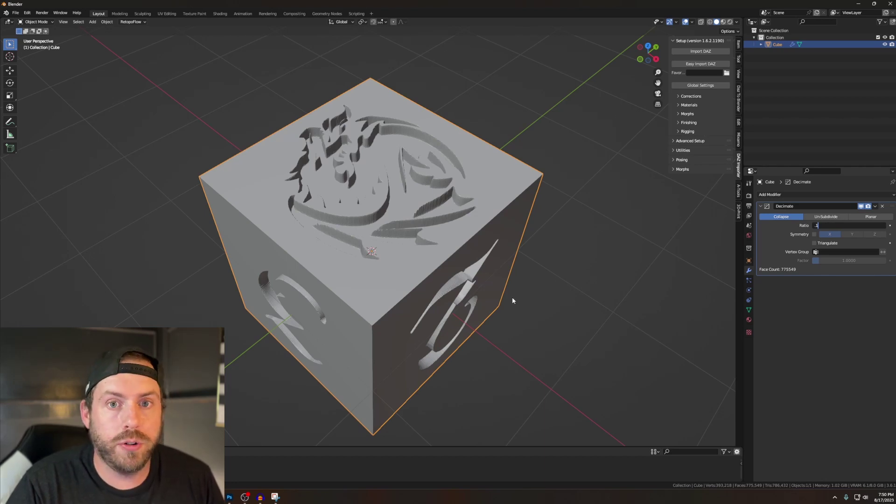
key(Return)
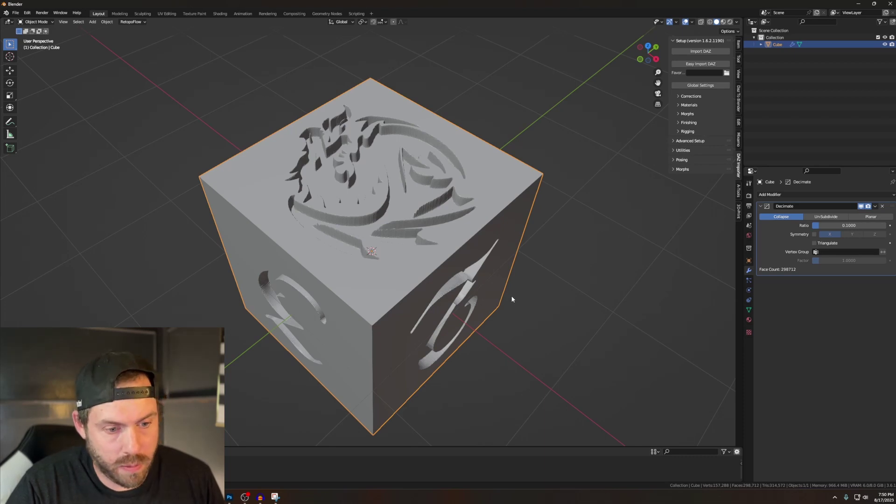
scroll(512, 296, down, 5)
scroll(512, 295, up, 5)
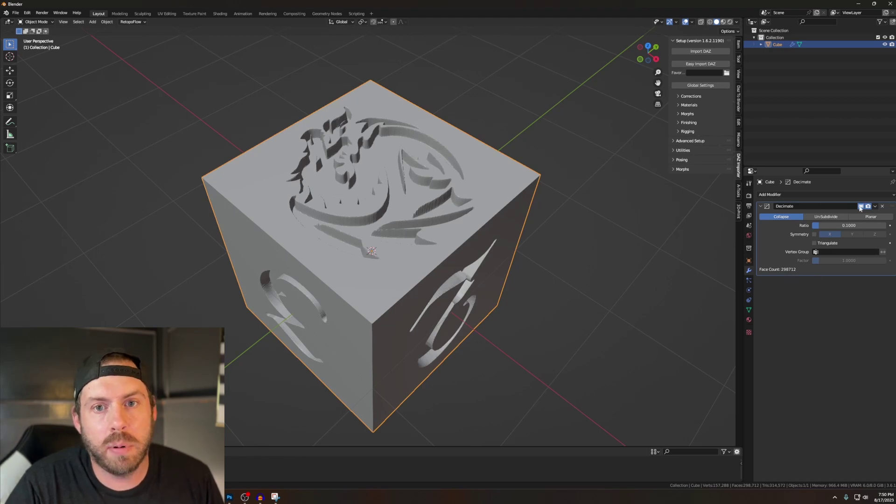
click(876, 206)
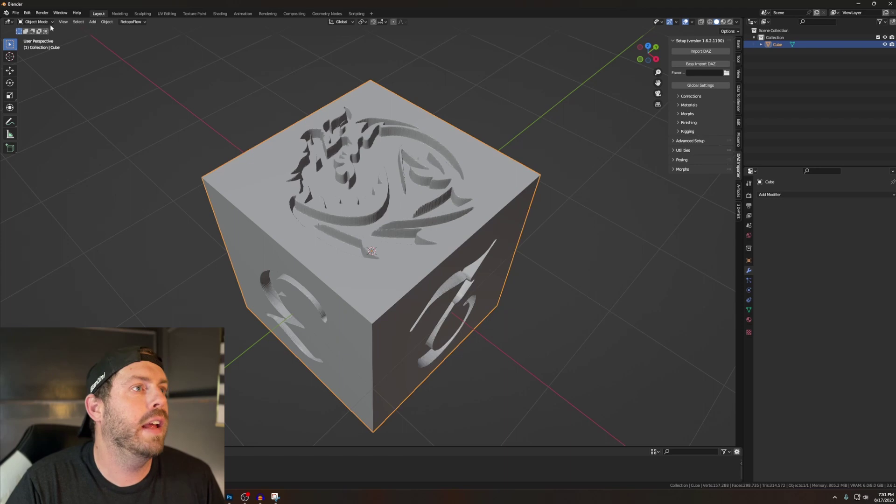
Step: Switch the cube to Edit Mode and examine the decimated mesh on flat areas and along the engraving edges
click(50, 23)
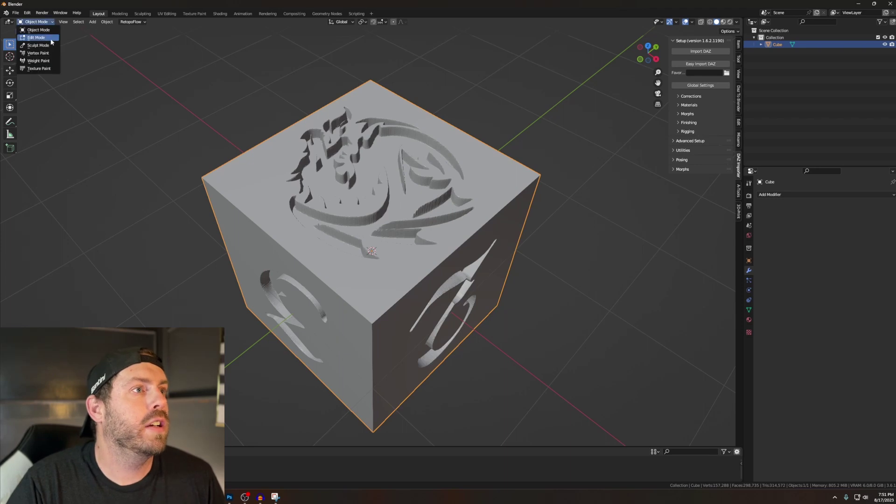
click(36, 37)
scroll(487, 303, up, 8)
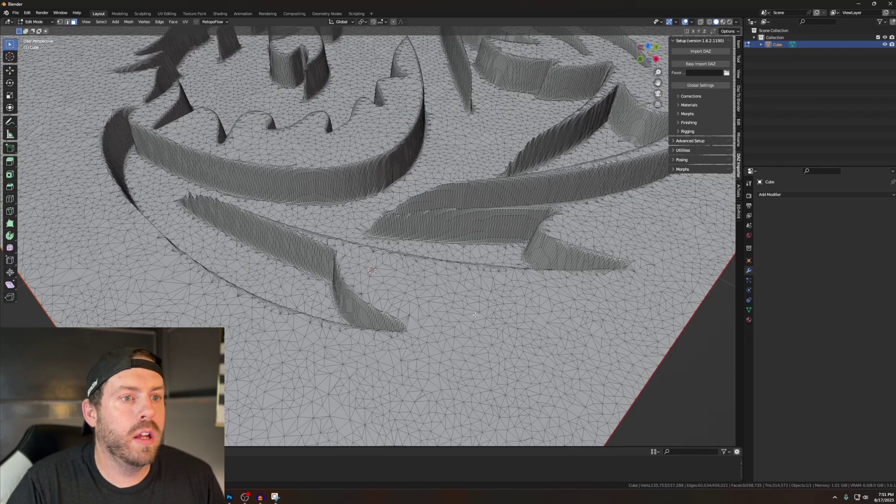
scroll(476, 315, down, 5)
middle_drag(476, 315, 504, 327)
scroll(437, 329, up, 6)
scroll(436, 328, down, 5)
scroll(504, 327, up, 6)
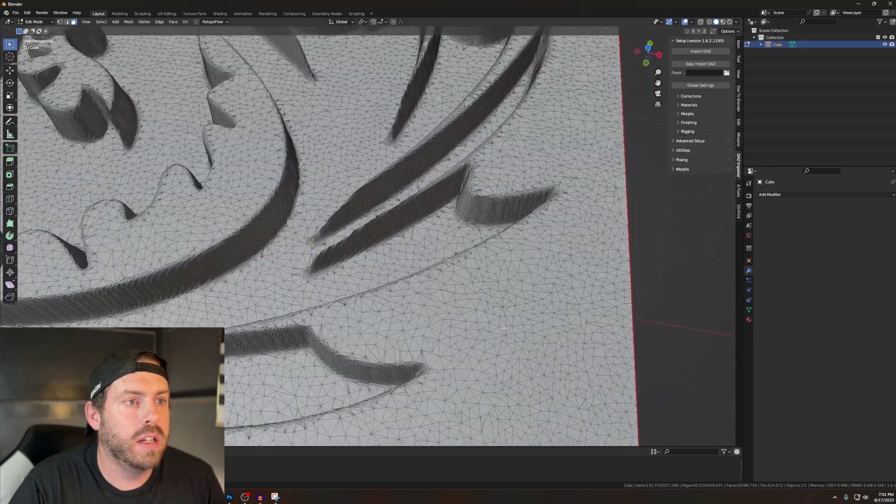
scroll(505, 328, down, 4)
scroll(475, 303, up, 7)
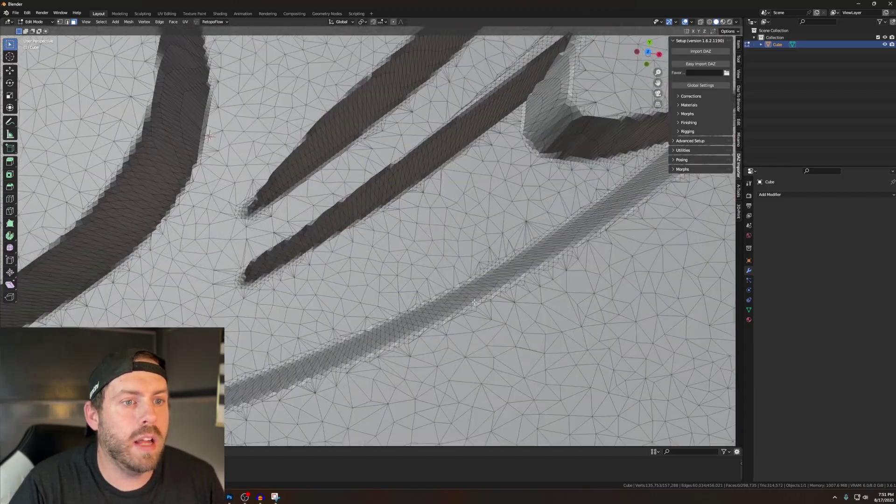
scroll(475, 302, down, 5)
scroll(497, 314, up, 6)
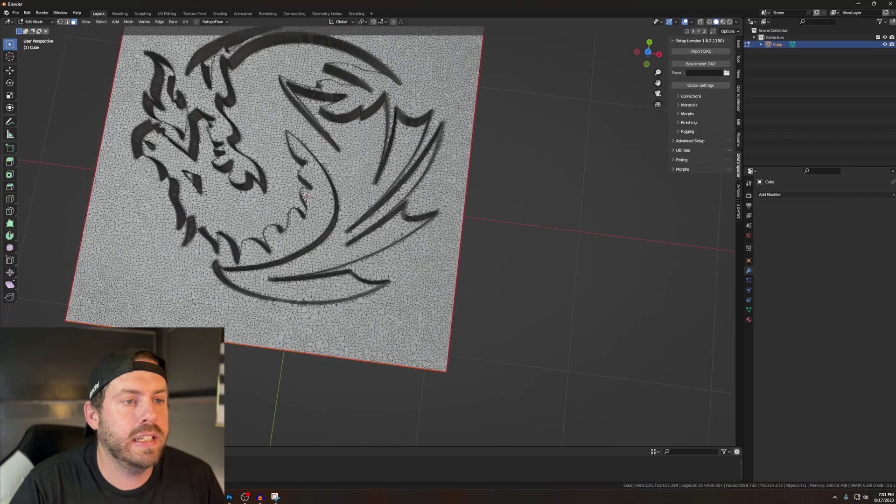
scroll(408, 311, down, 5)
middle_drag(440, 320, 452, 280)
scroll(464, 245, up, 4)
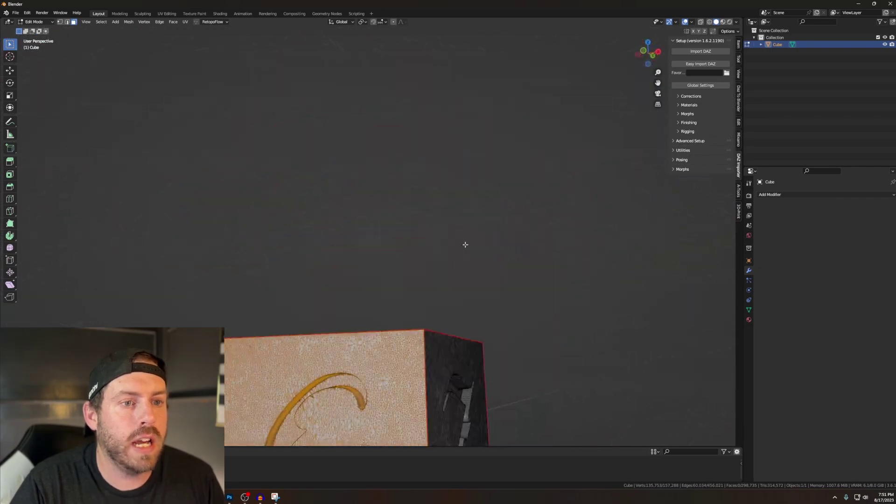
middle_drag(464, 244, 536, 327)
scroll(535, 303, down, 5)
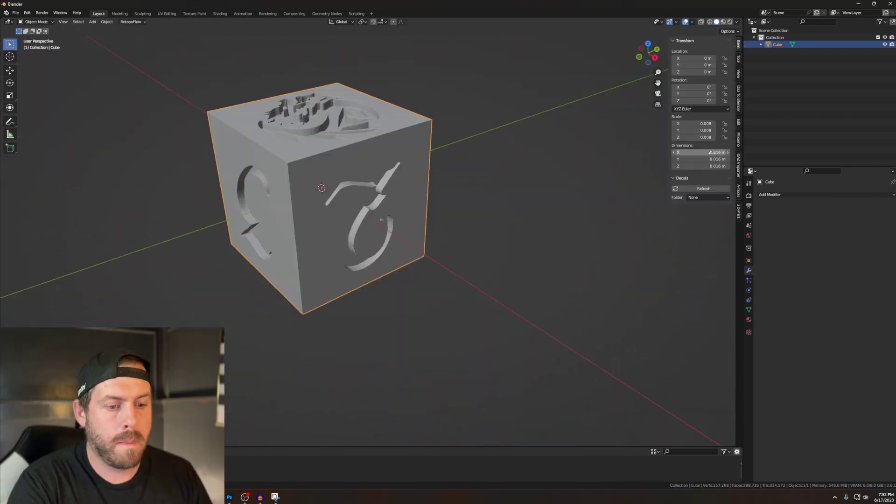
Step: Apply all transforms to the cube
middle_drag(458, 192, 480, 203)
right_click(362, 224)
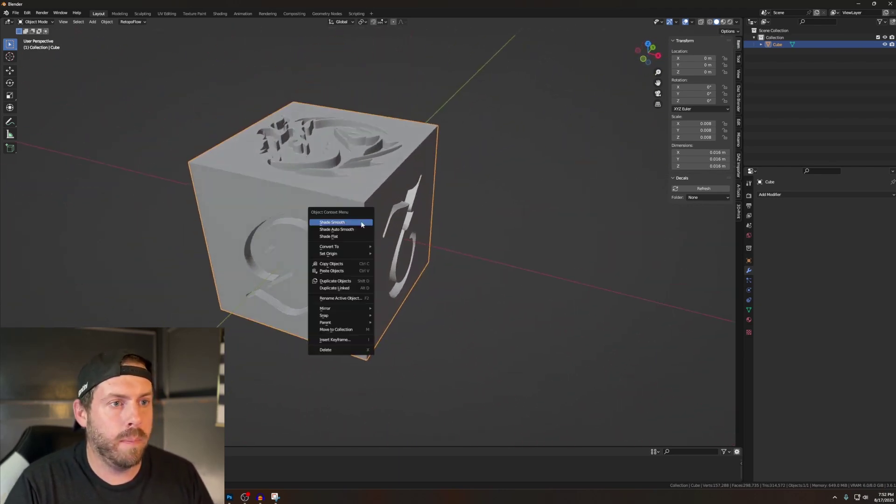
key(Escape)
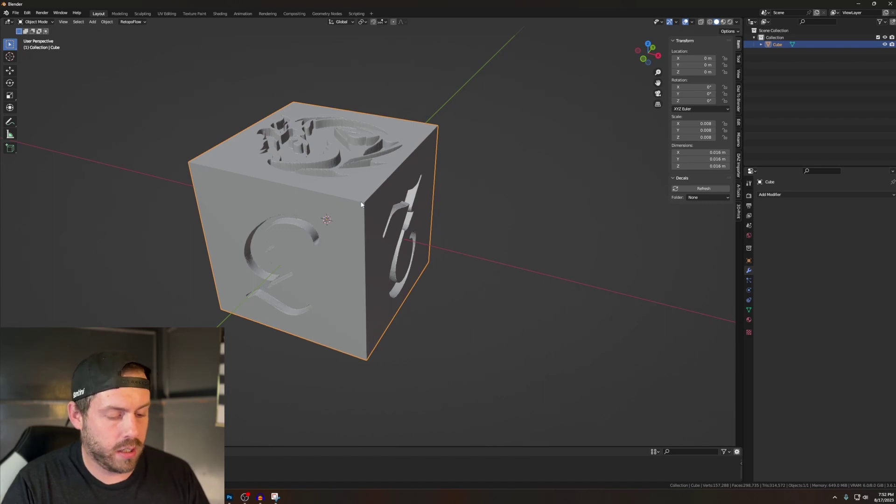
key(ctrl+a)
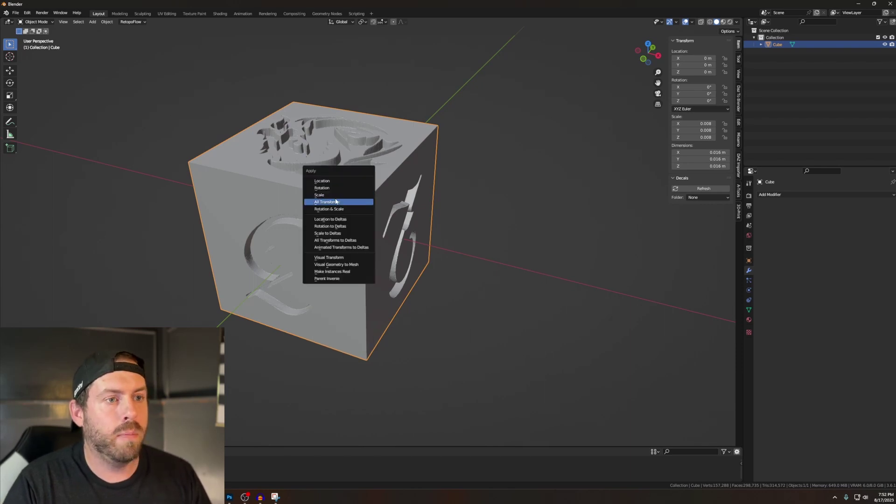
click(343, 203)
middle_drag(491, 276, 465, 302)
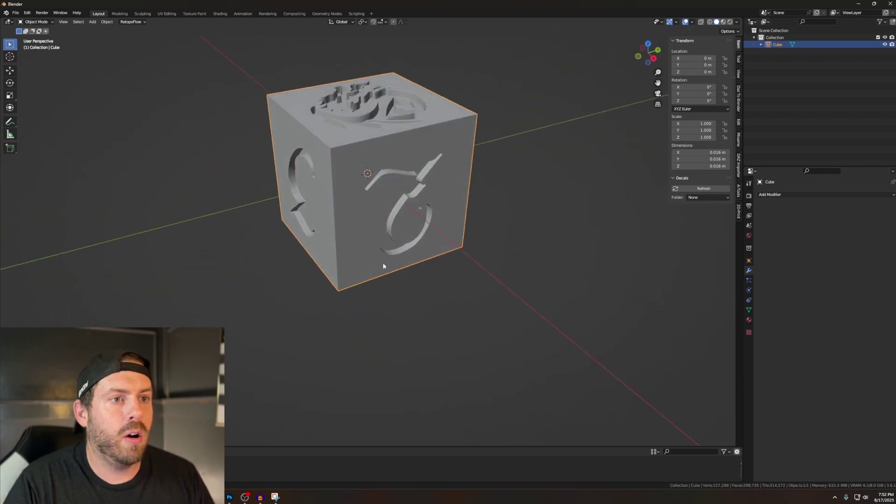
Step: Inspect the engravings on all sides of the finished die, including its underside
middle_drag(383, 266, 651, 54)
scroll(415, 350, down, 4)
scroll(421, 337, up, 8)
scroll(422, 330, down, 6)
middle_drag(412, 160, 513, 75)
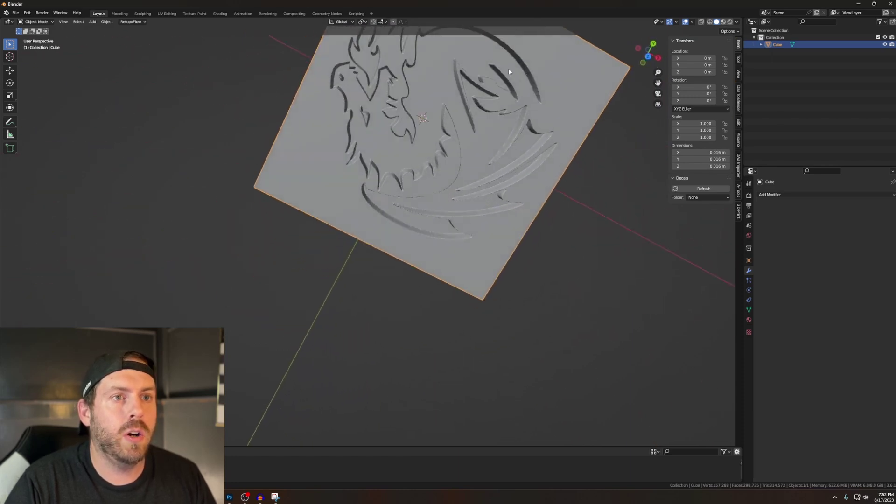
middle_drag(412, 139, 530, 271)
middle_drag(464, 134, 409, 227)
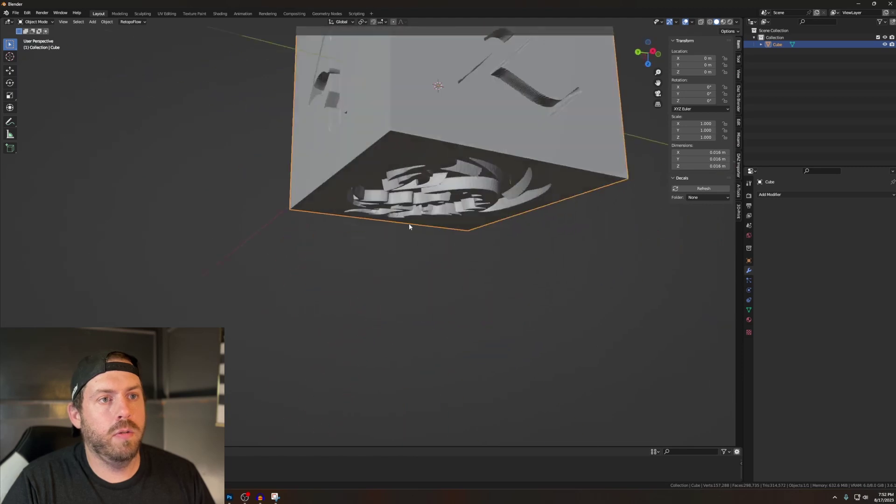
middle_drag(467, 243, 466, 196)
shift+middle_drag(473, 112, 420, 203)
scroll(414, 192, up, 3)
scroll(410, 209, down, 2)
scroll(421, 202, down, 3)
scroll(420, 198, up, 3)
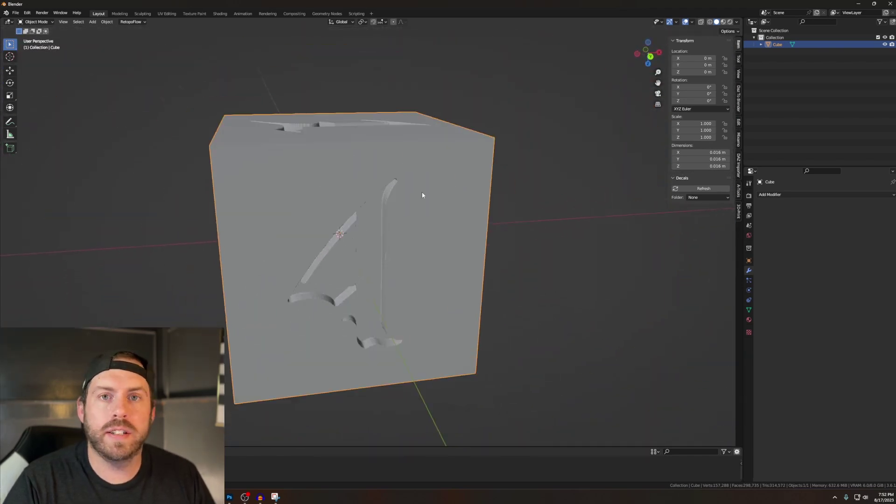